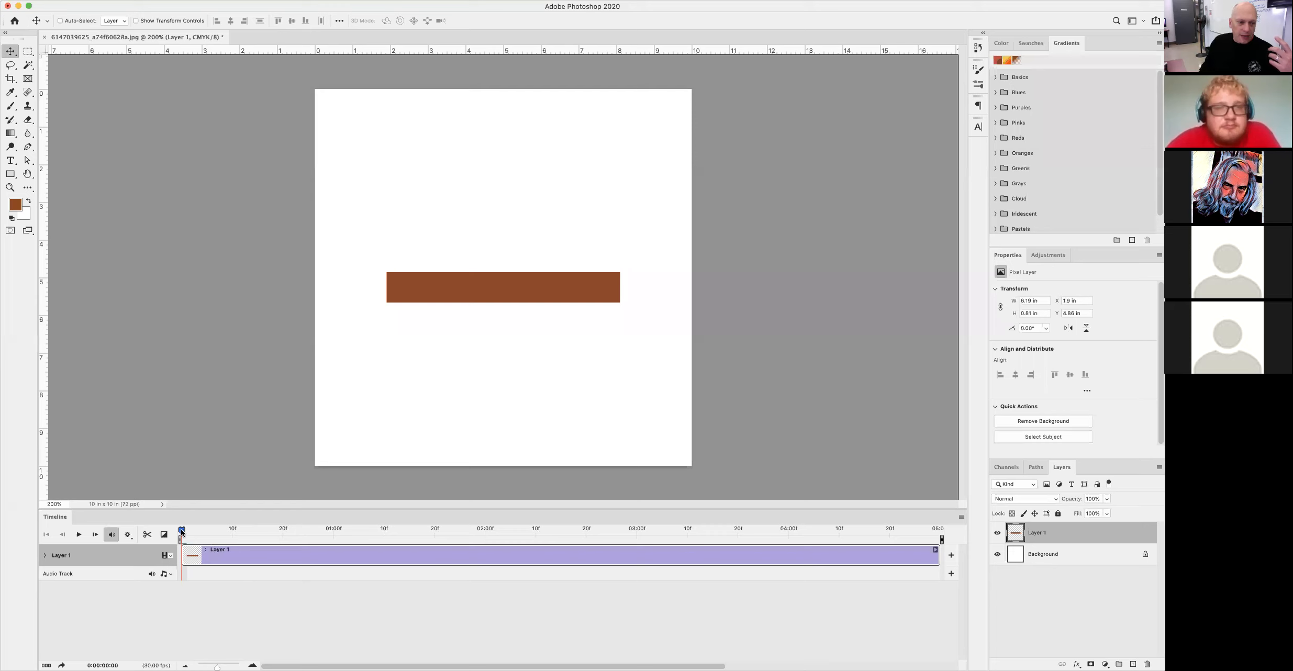
# At the timeline start, move Layer 1's brown bar to about X -1.42 in, Y 5 in and enable position keyframing
pyautogui.moveTo(246, 533); pyautogui.dragTo(175, 530)
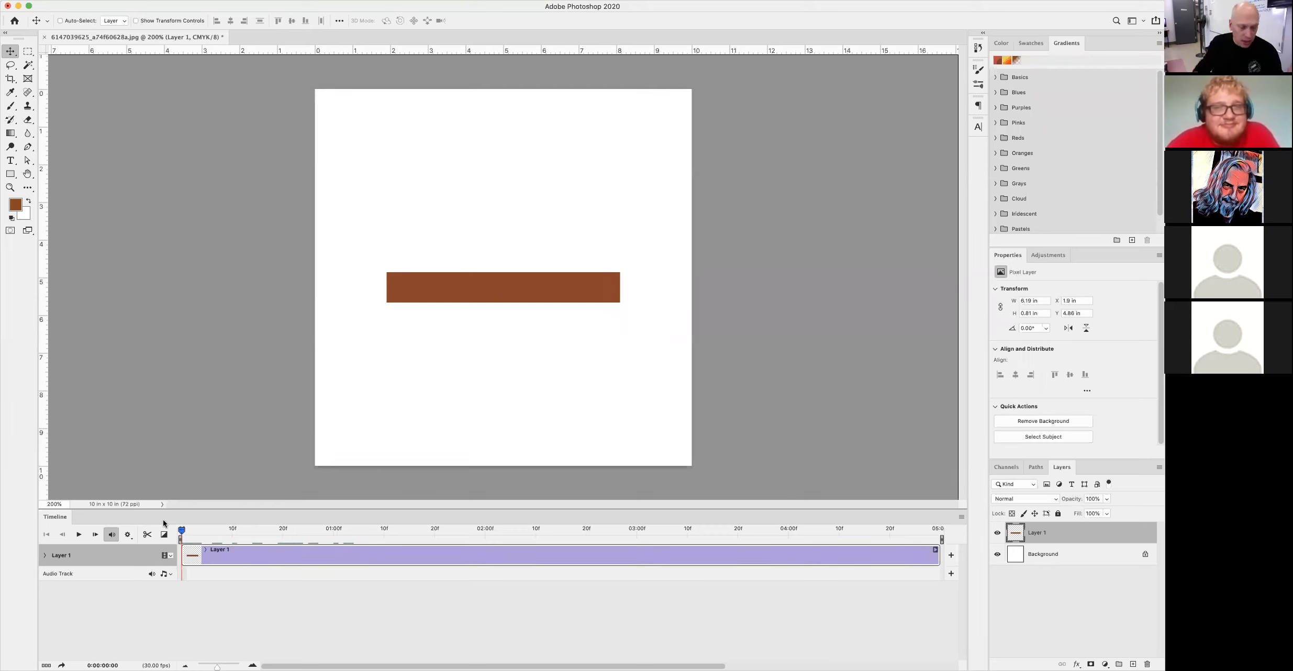
pyautogui.click(44, 556)
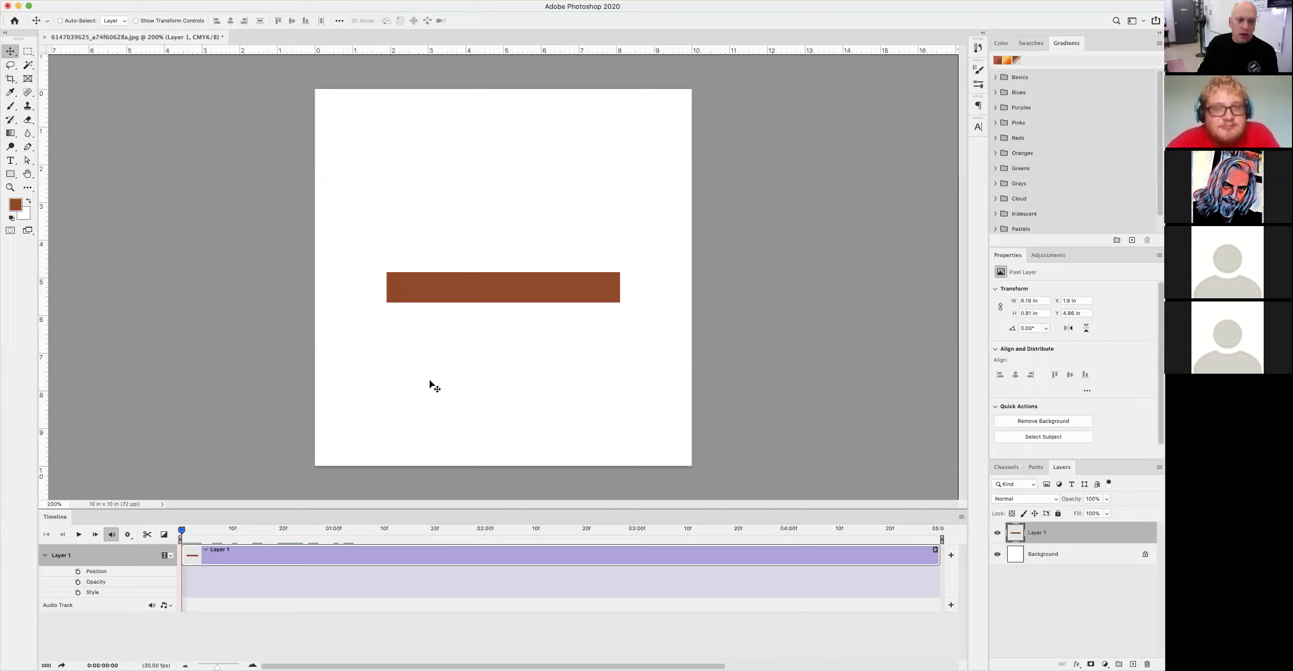
pyautogui.moveTo(564, 295); pyautogui.dragTo(416, 296)
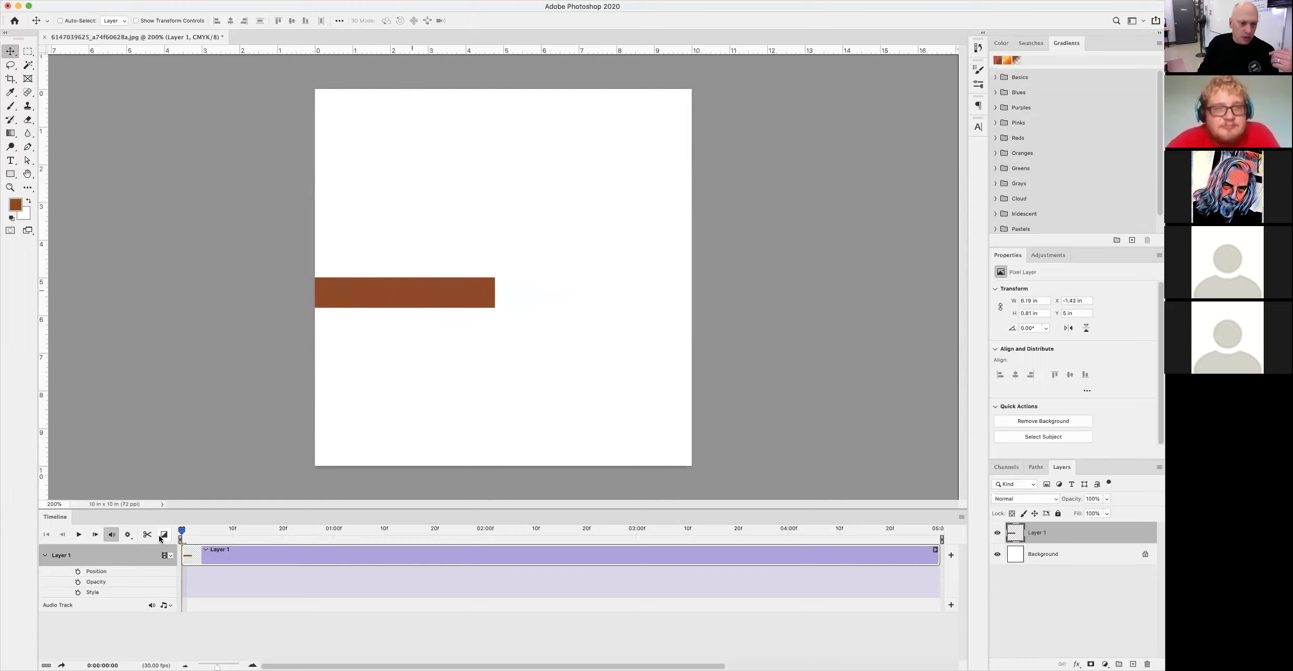
pyautogui.click(78, 572)
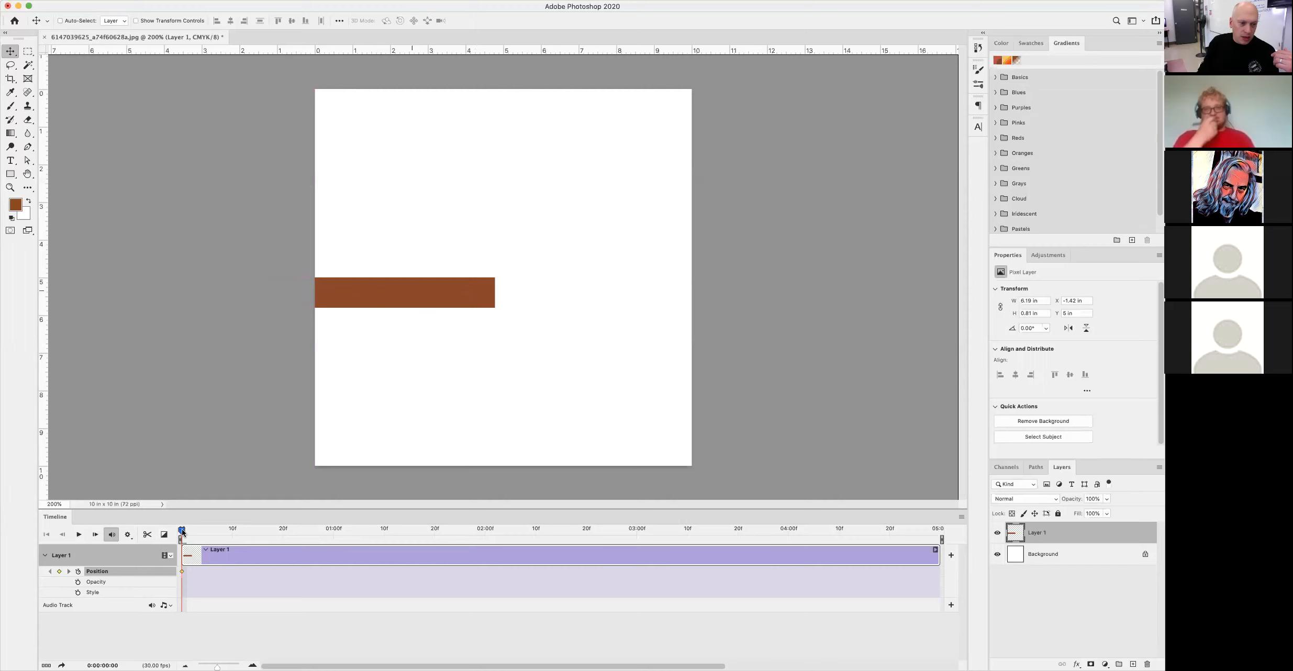
# Add a position keyframe just past 04:00 with the bar shifted horizontally to the canvas's right edge, and scrub back to the start
pyautogui.moveTo(183, 533); pyautogui.dragTo(818, 531)
pyautogui.moveTo(328, 297); pyautogui.dragTo(710, 297)
pyautogui.moveTo(819, 534); pyautogui.dragTo(179, 491)
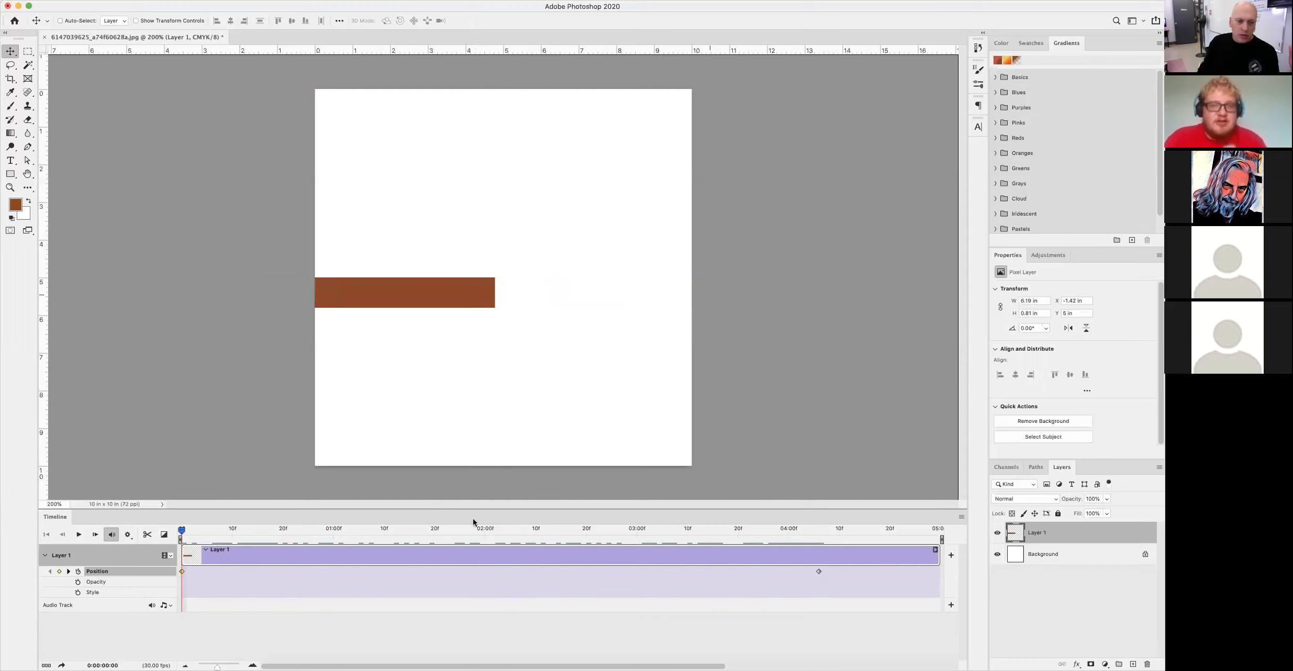
# Add a middle position keyframe just before 02:00 with the bar moved down near the canvas's lower edge, and scrub through the motion
pyautogui.moveTo(180, 532); pyautogui.dragTo(473, 542)
pyautogui.moveTo(536, 306); pyautogui.dragTo(505, 437)
pyautogui.moveTo(474, 533); pyautogui.dragTo(779, 533)
pyautogui.moveTo(588, 532); pyautogui.dragTo(156, 528)
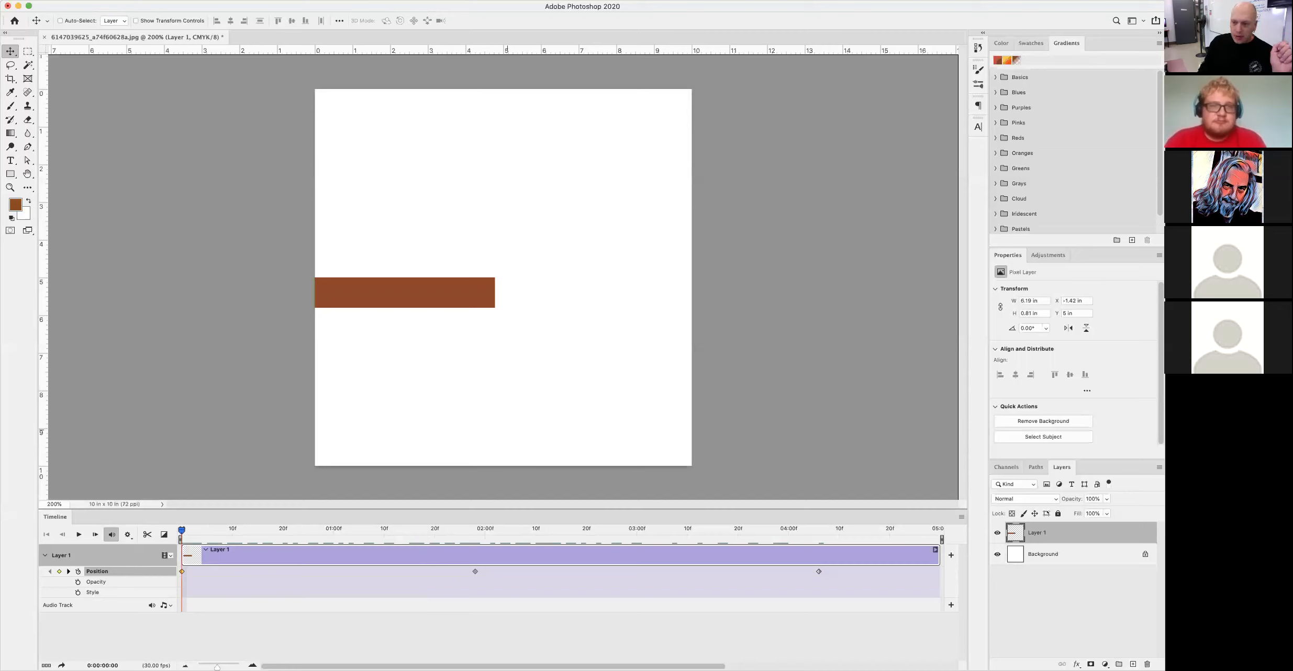
# Create a new layer and fill an orange square about 2.43 in wide above the brown bar
pyautogui.click(1133, 663)
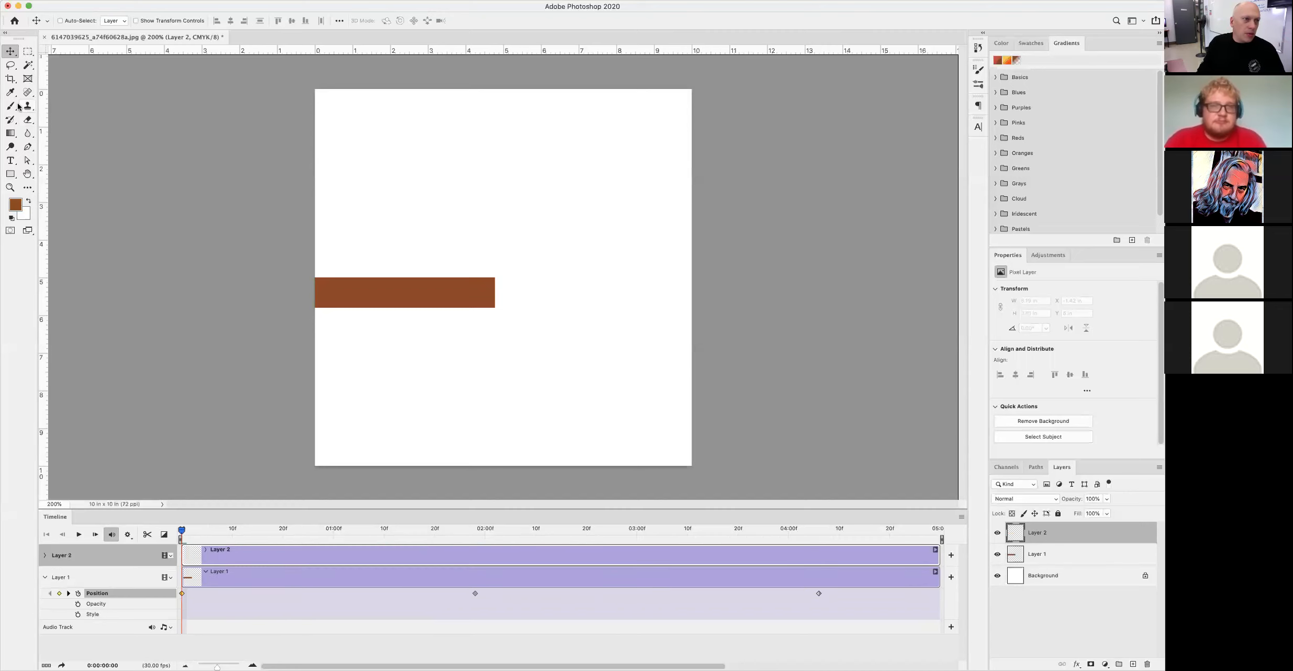
pyautogui.click(30, 51)
pyautogui.moveTo(444, 141); pyautogui.dragTo(536, 233)
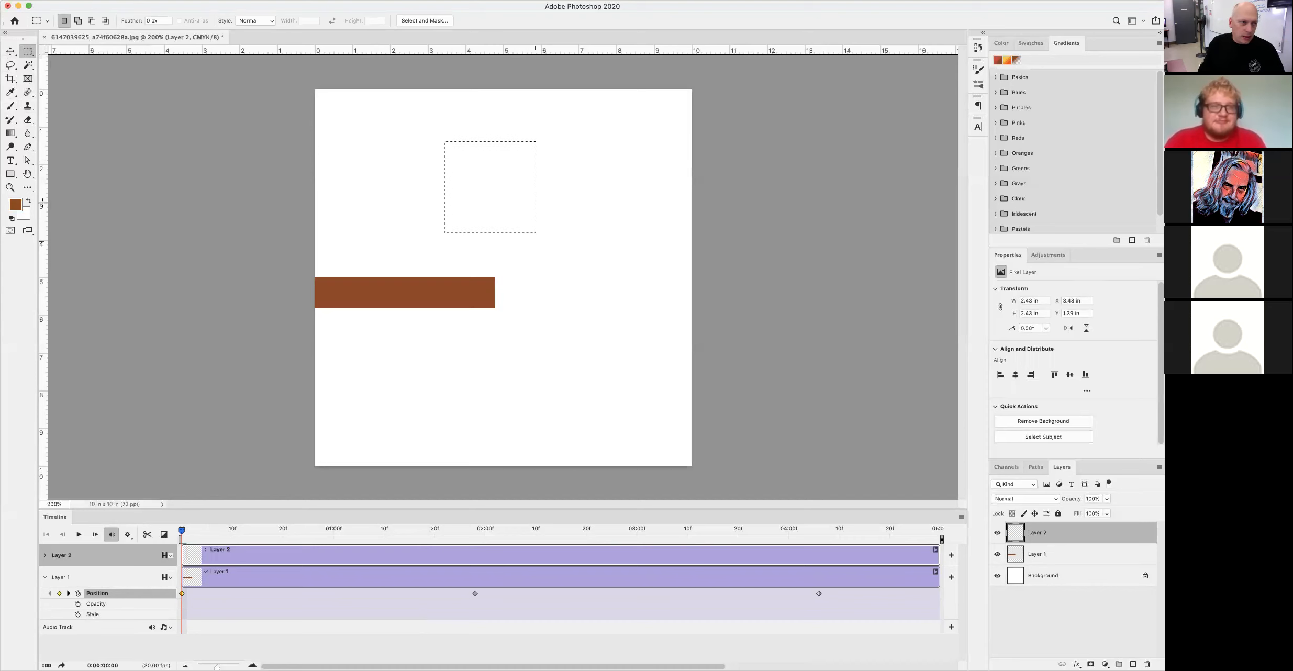
pyautogui.click(16, 205)
pyautogui.click(799, 214)
pyautogui.click(892, 205)
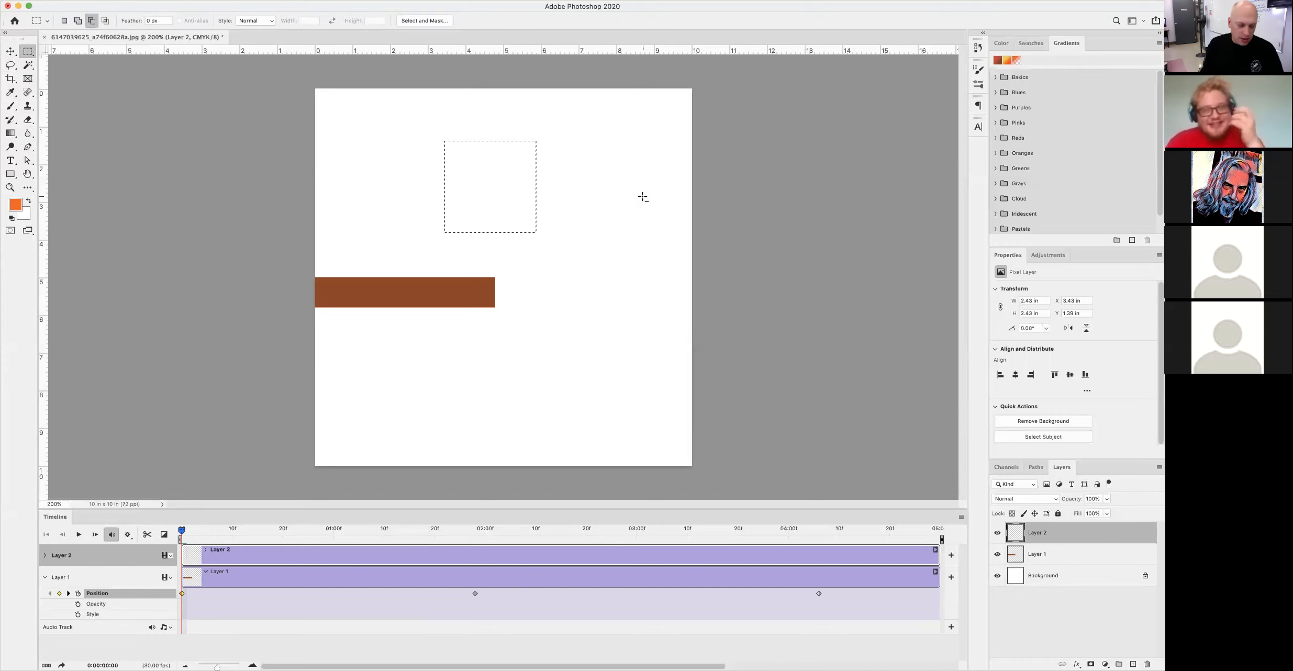
pyautogui.hotkey('alt', 'BackSpace')
pyautogui.press('super+d')
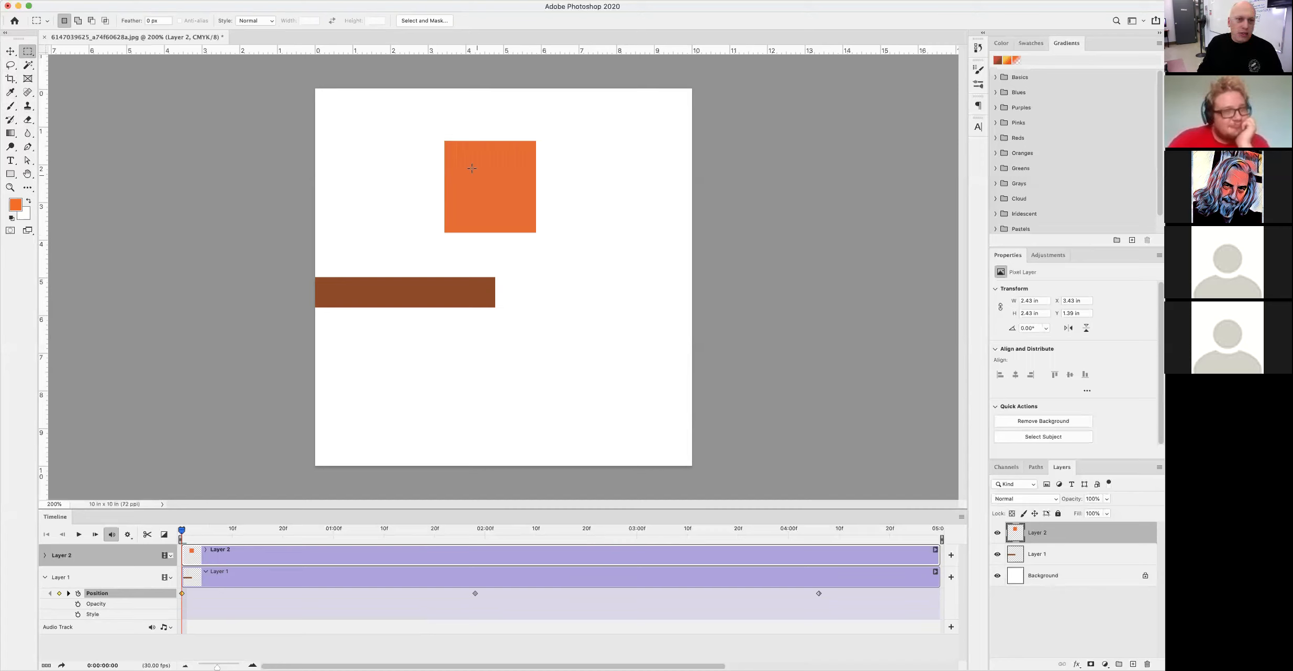
# Cut a diagonal slot from the square using a selection about 2.28 by 0.29 in, rotated 45°
pyautogui.moveTo(375, 186); pyautogui.dragTo(460, 196)
pyautogui.moveTo(417, 191); pyautogui.dragTo(489, 184)
pyautogui.click(248, 0)
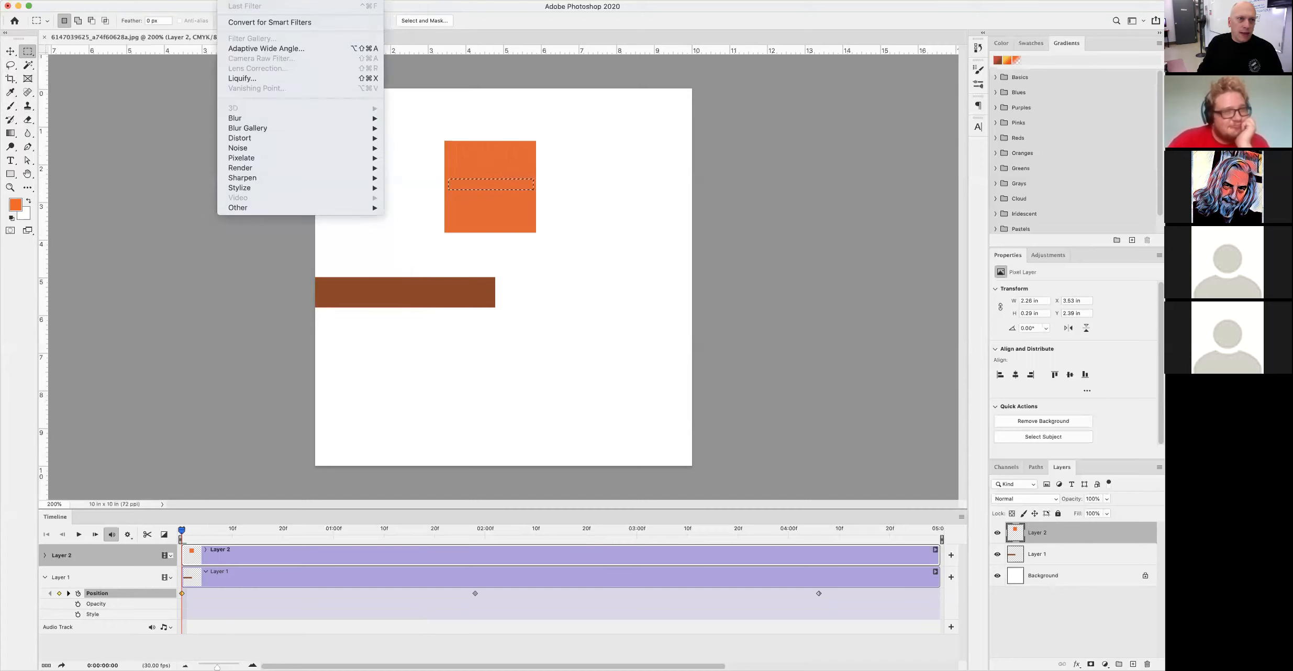
pyautogui.moveTo(204, 0)
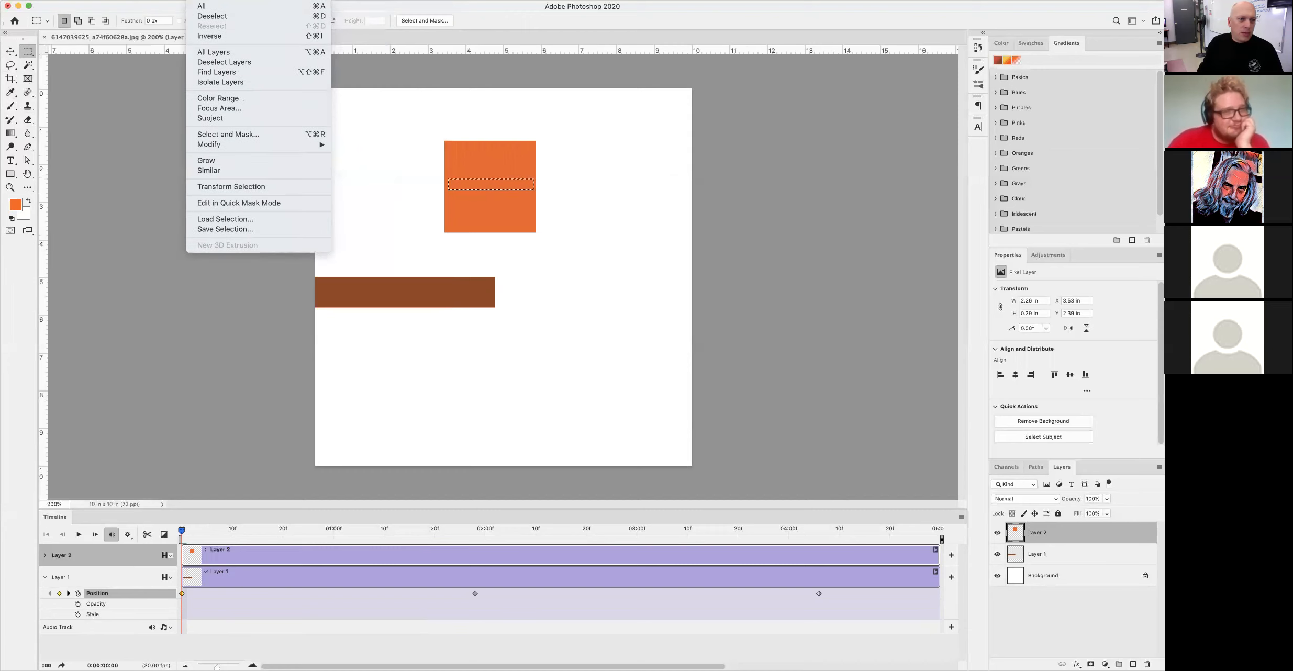
pyautogui.click(238, 187)
pyautogui.moveTo(555, 204); pyautogui.dragTo(518, 247)
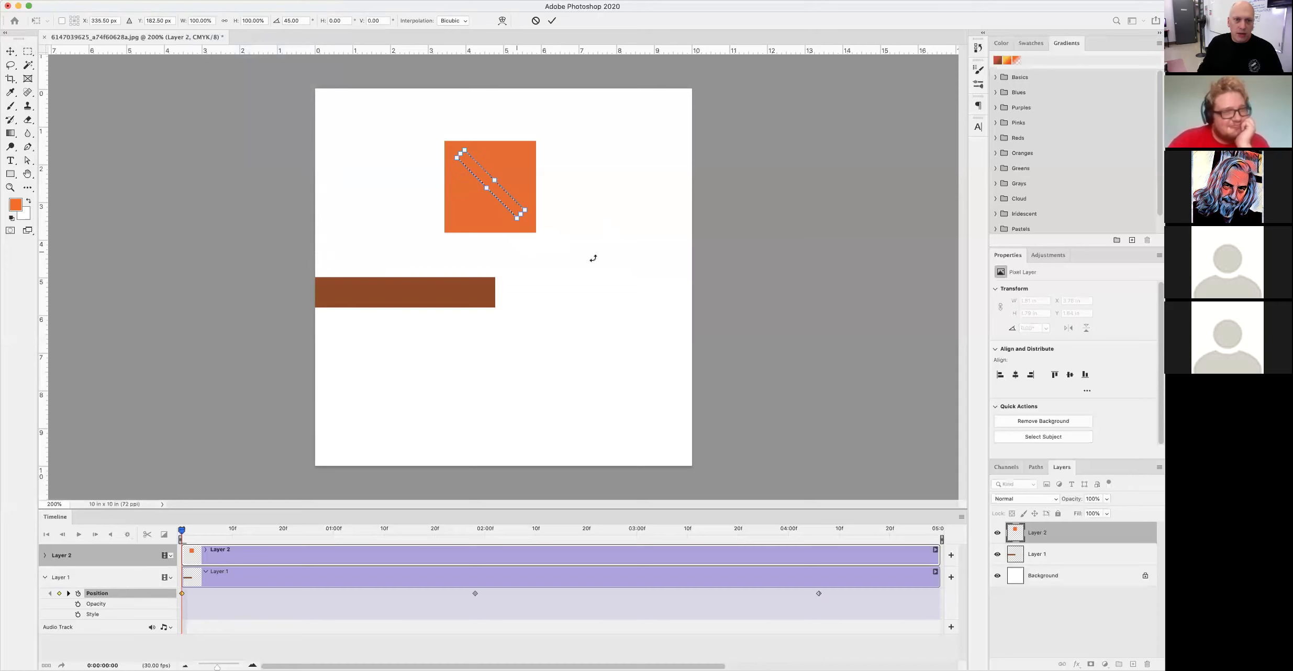
pyautogui.press('Return')
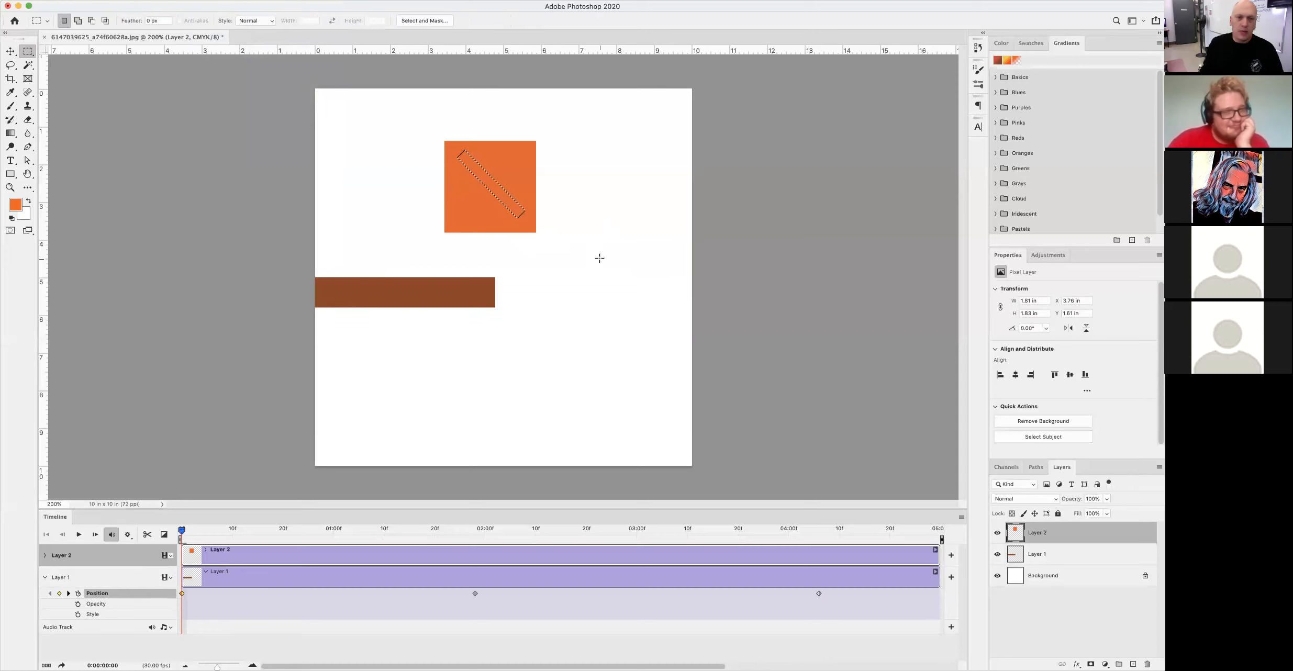
pyautogui.press('Delete')
pyautogui.press('v')
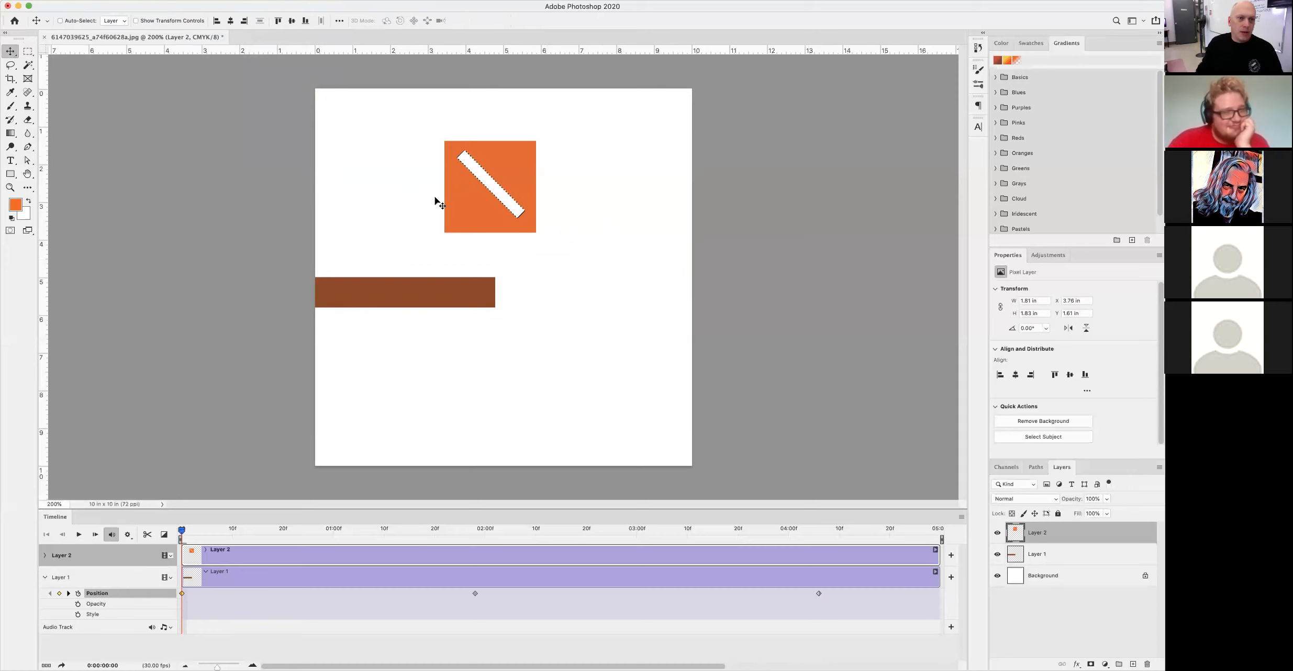
# Clear the selection and move the orange square to about X 3.96 in, Y 1.88 in
pyautogui.click(30, 53)
pyautogui.click(127, 150)
pyautogui.press('v')
pyautogui.moveTo(482, 214)
pyautogui.mouseDown()
pyautogui.moveTo(477, 319)
pyautogui.moveTo(507, 261)
pyautogui.moveTo(507, 215)
pyautogui.mouseUp()
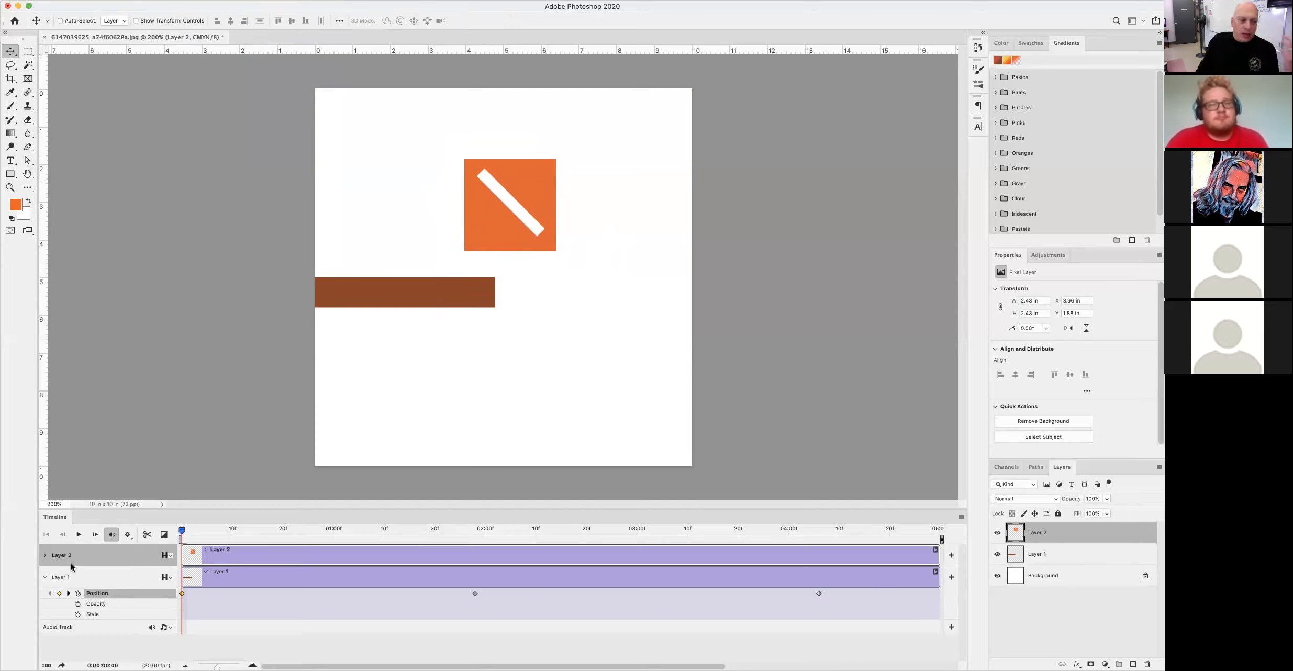
# Expand Layer 2's keyframe properties in the timeline and convert the layer to a smart object
pyautogui.click(44, 556)
pyautogui.click(44, 608)
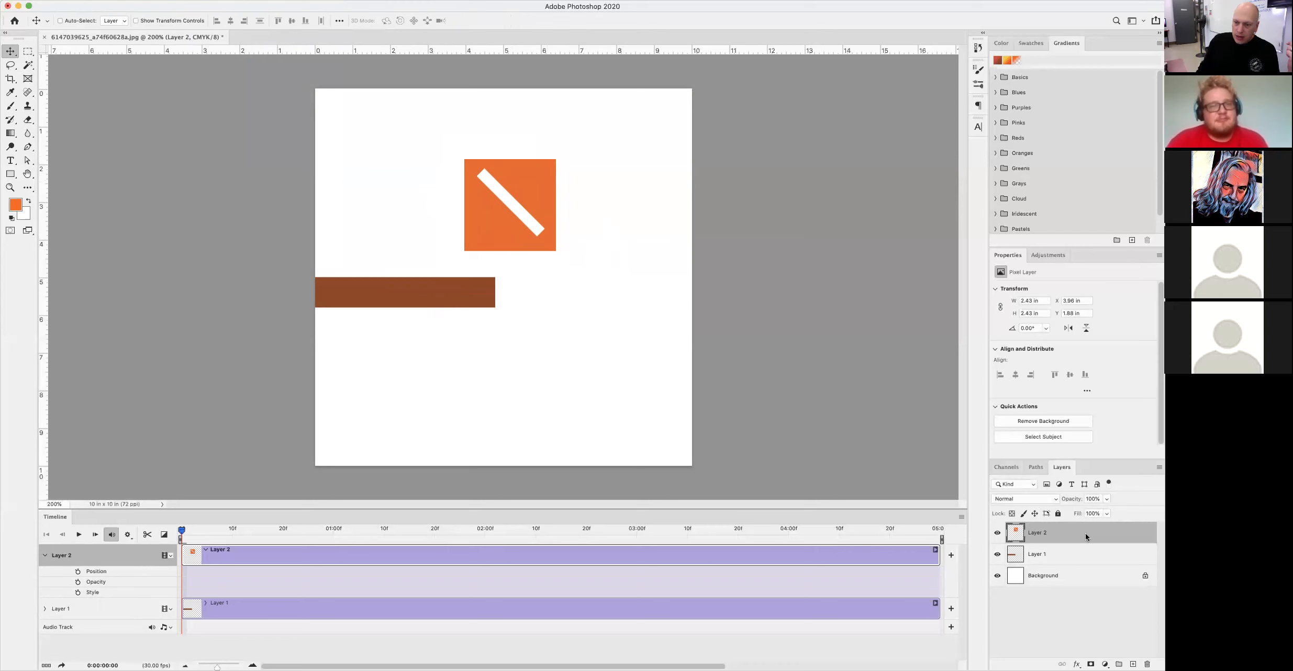
pyautogui.rightClick(1085, 534)
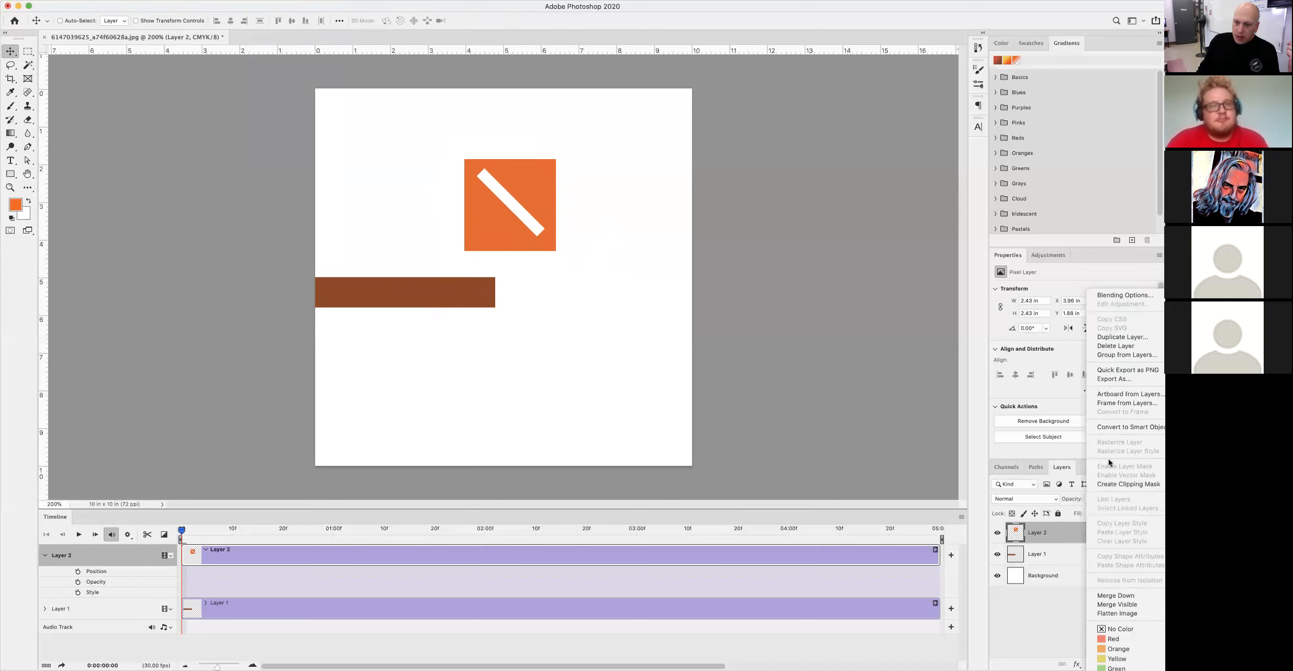
pyautogui.click(1144, 429)
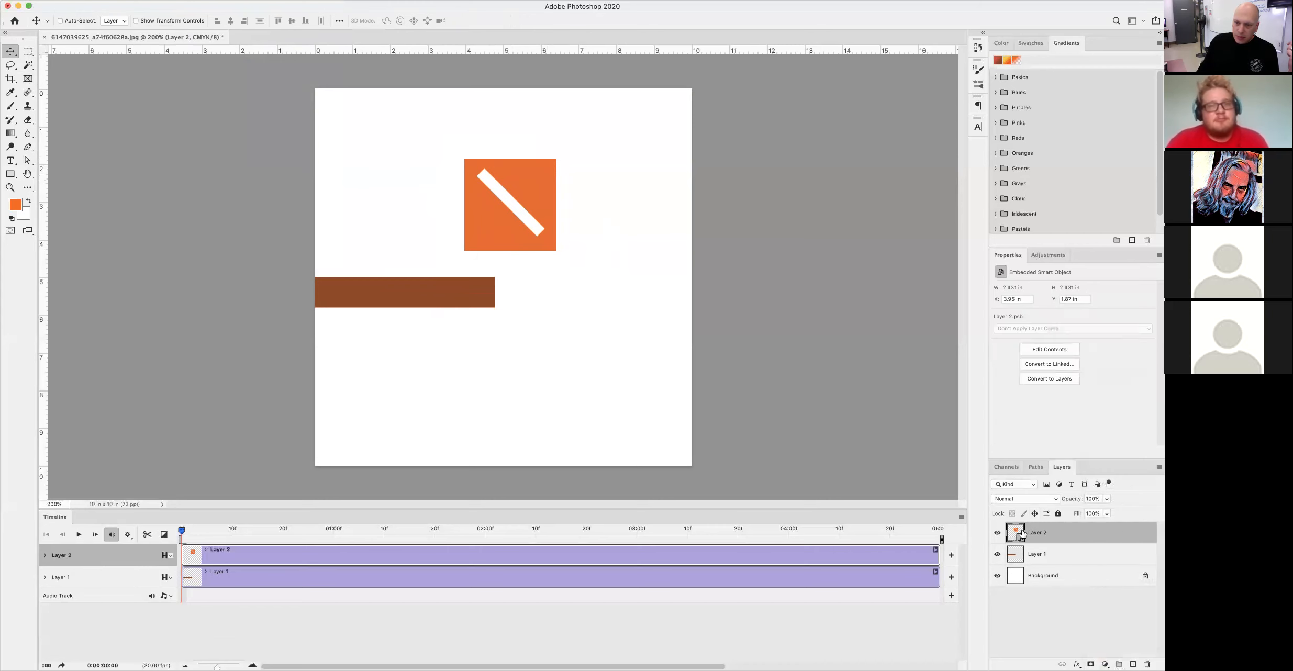
# Compare the keyframe properties of both layers and enable transform keyframing for Layer 2 at the timeline start
pyautogui.click(45, 557)
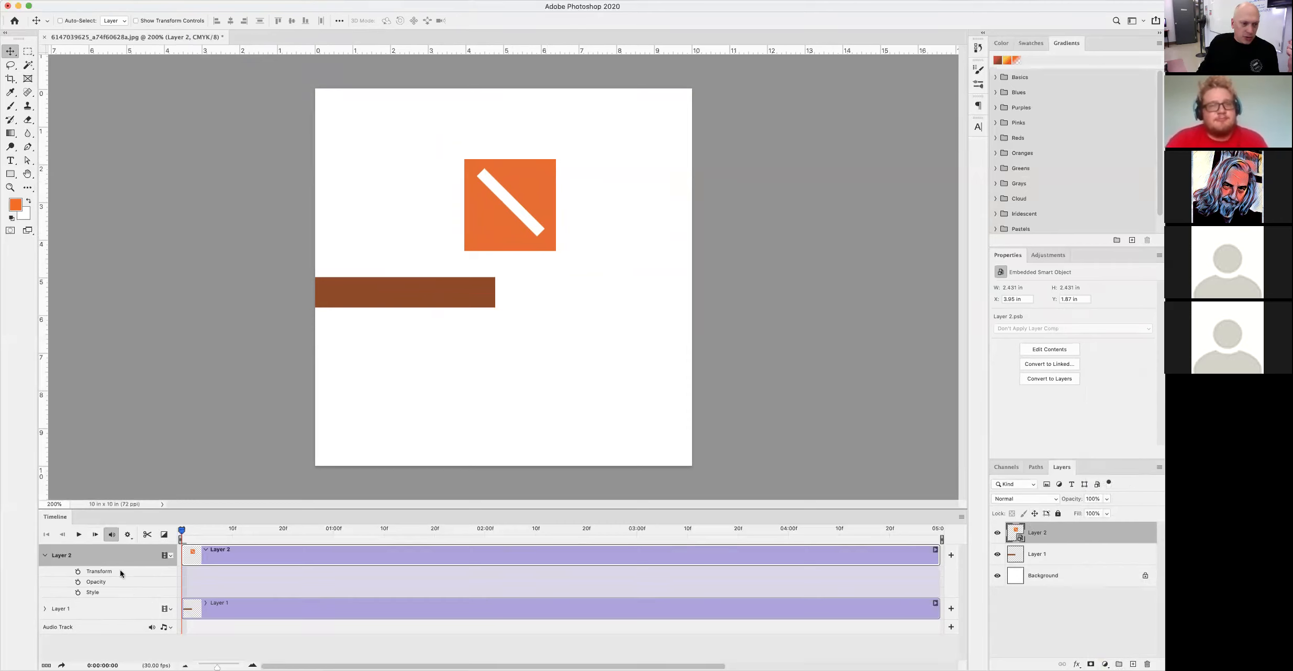
pyautogui.click(45, 609)
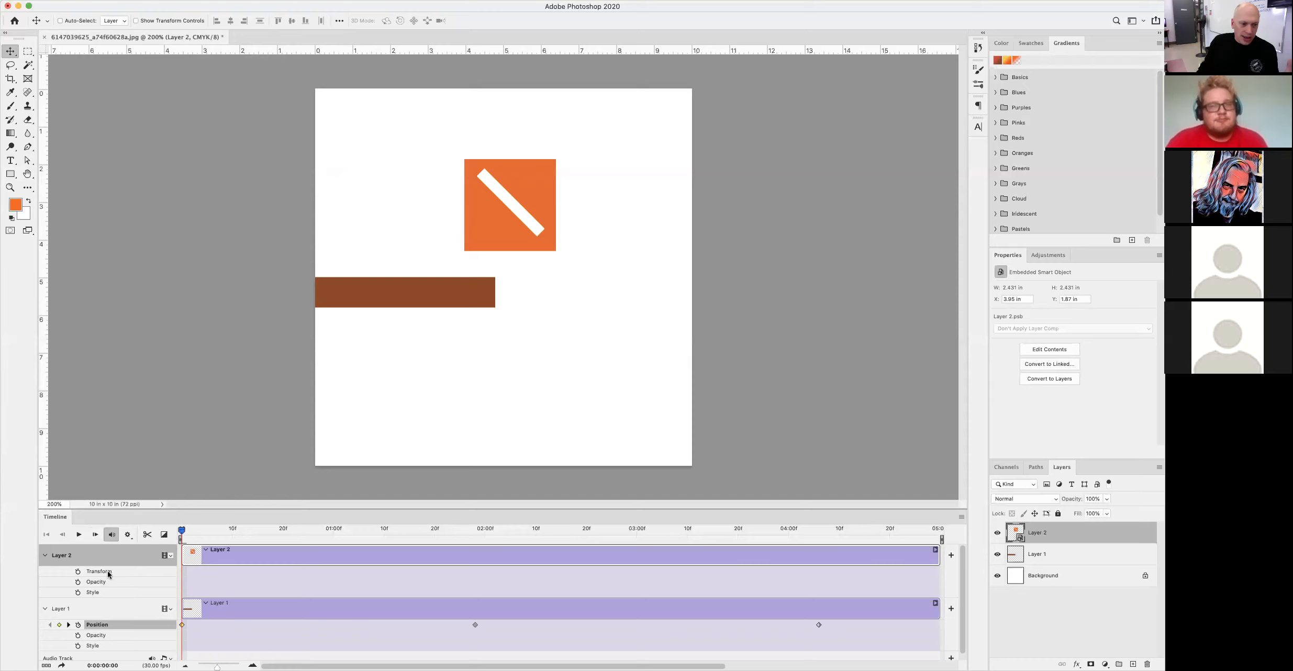
pyautogui.click(45, 609)
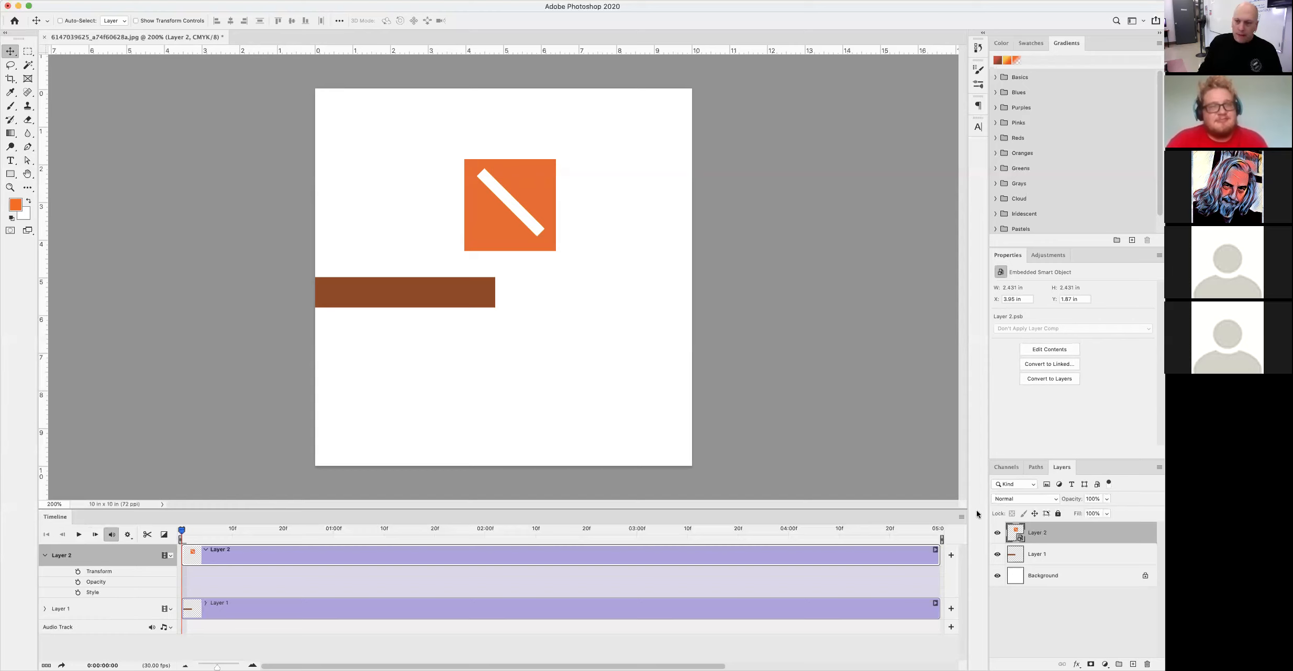
pyautogui.click(78, 572)
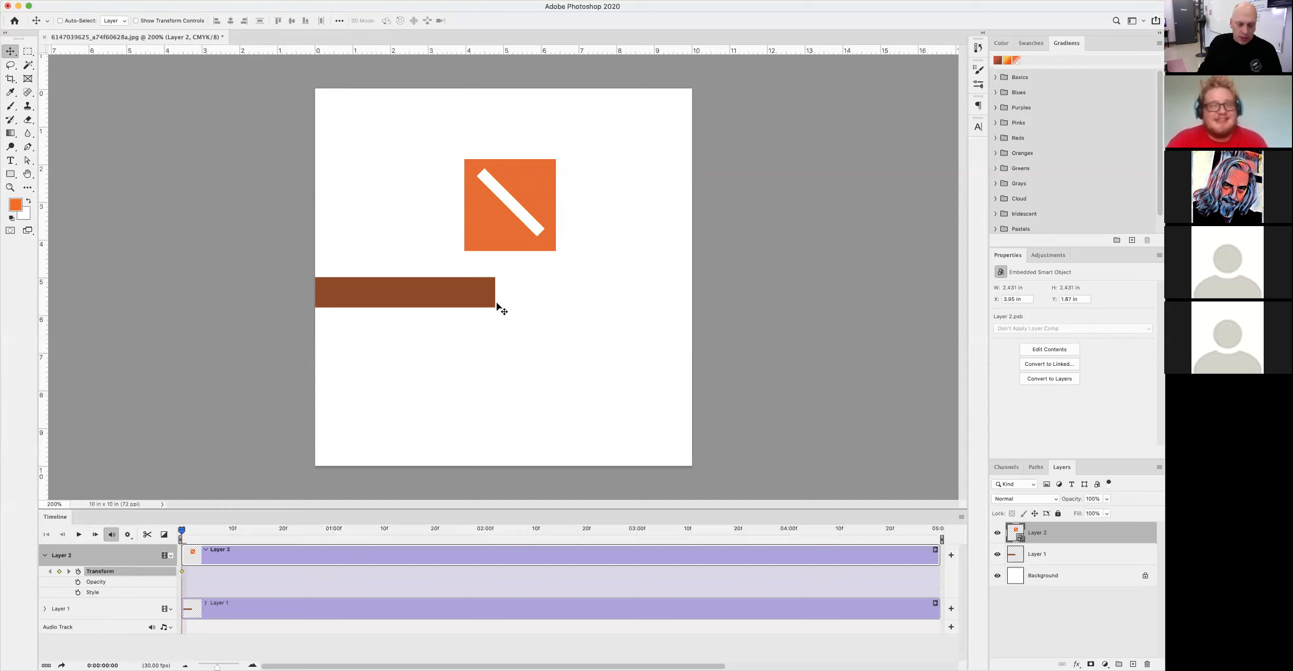
# Add a transform keyframe at 0:00:03:06 with the orange square scaled to about 160%
pyautogui.moveTo(180, 531); pyautogui.dragTo(667, 530)
pyautogui.press('super')
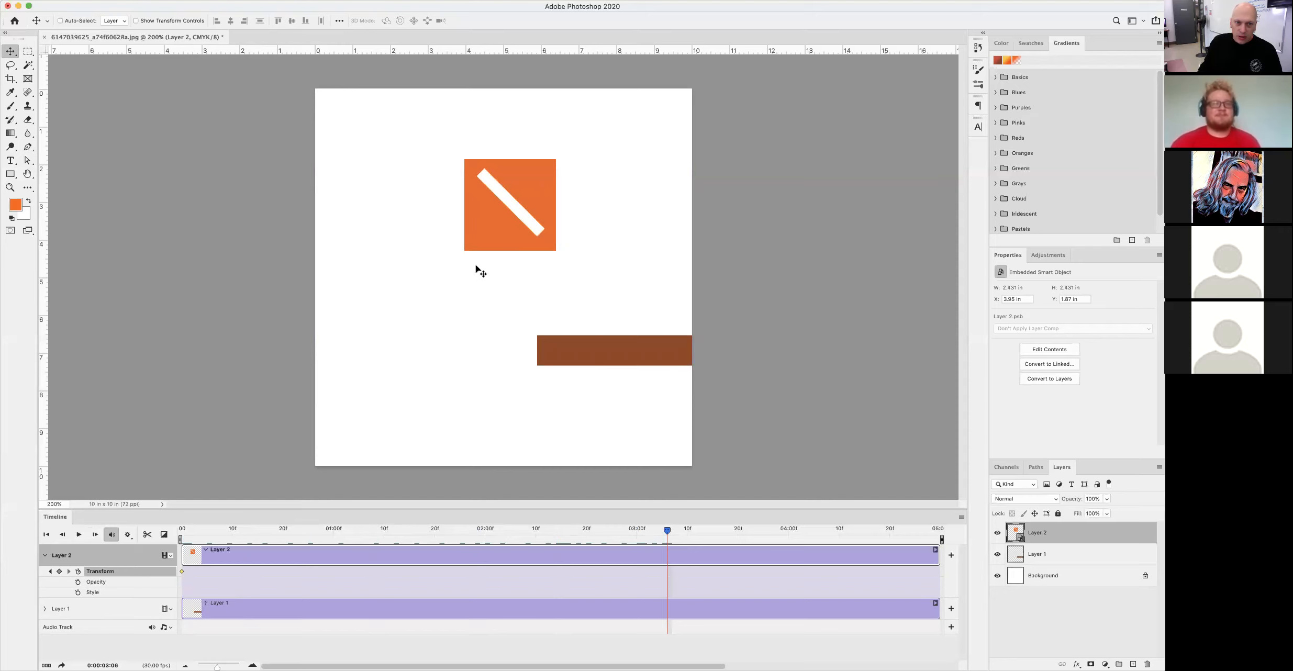
pyautogui.press('super')
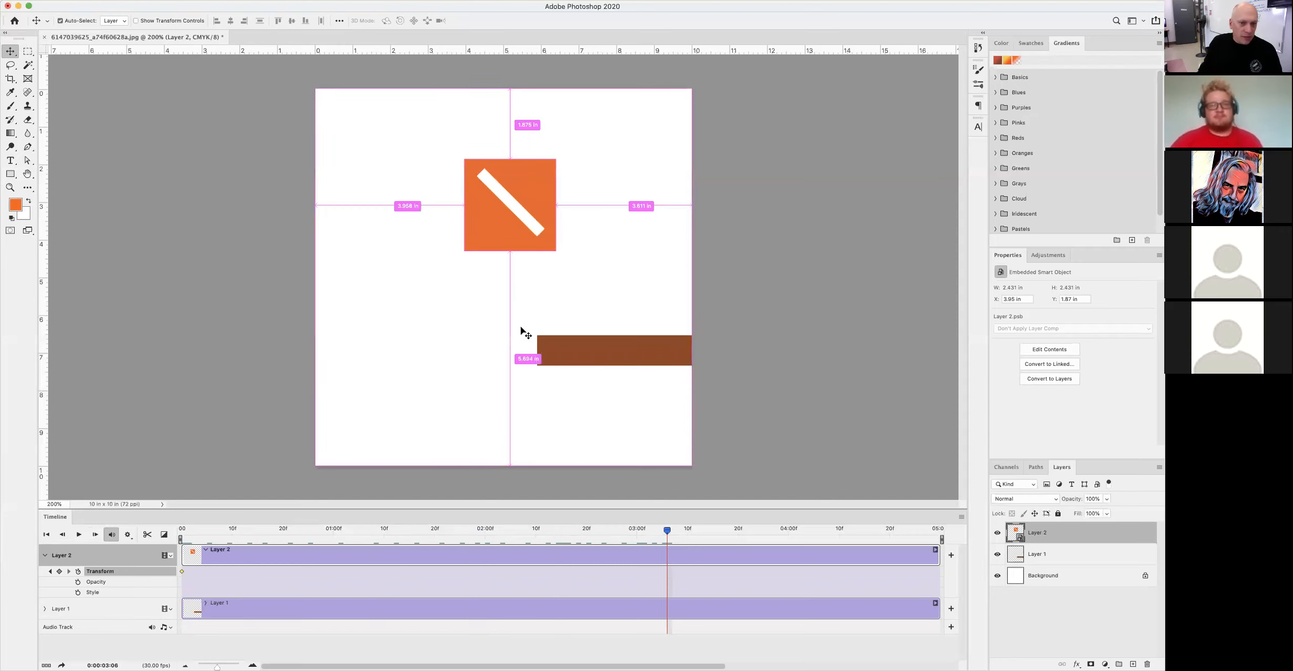
pyautogui.press('super+t')
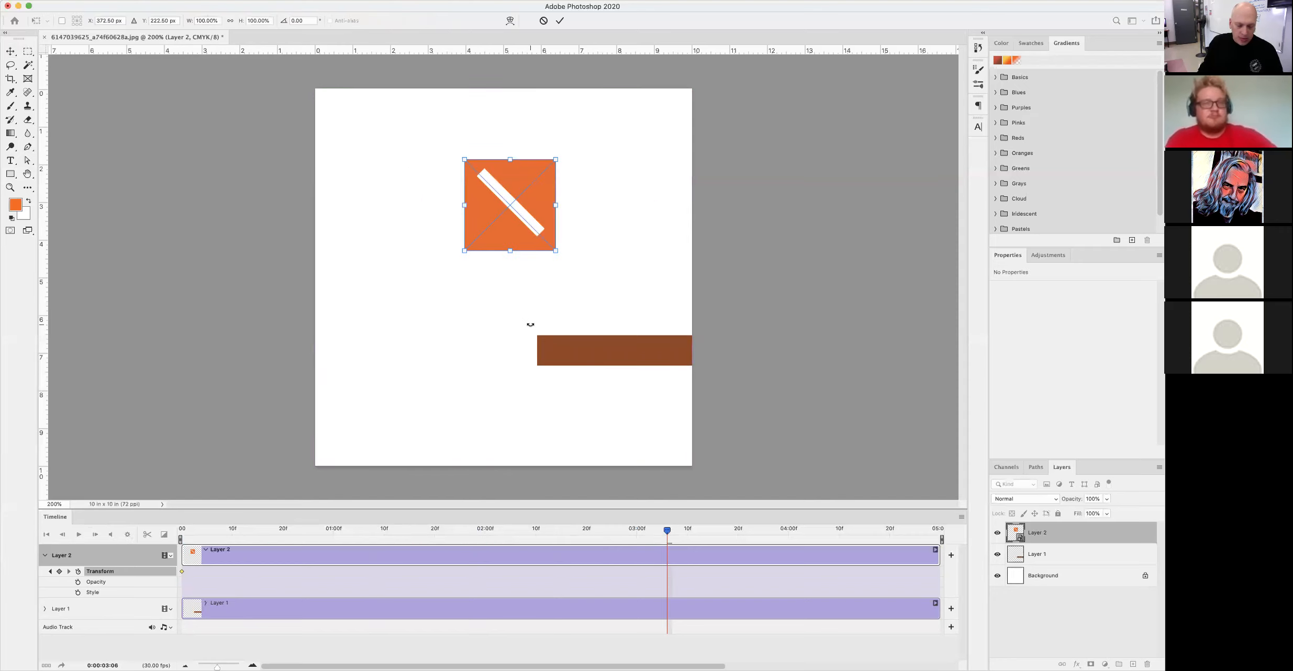
pyautogui.moveTo(557, 251); pyautogui.dragTo(612, 306)
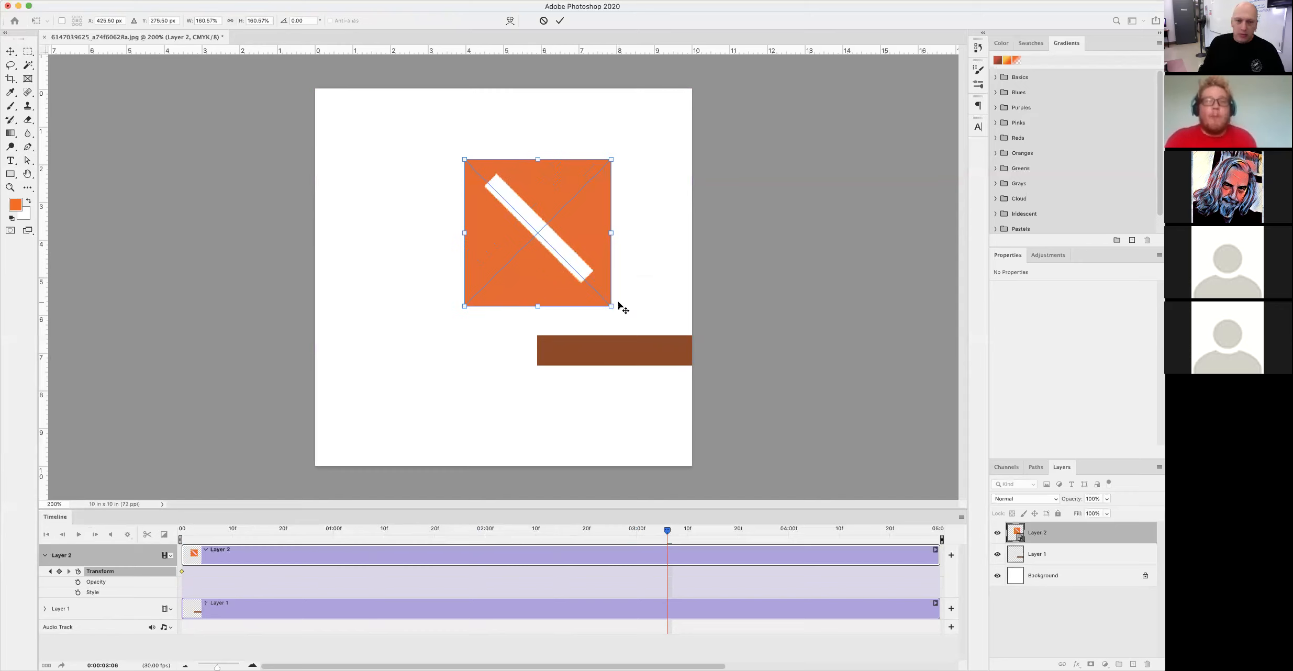
pyautogui.press('Return')
# Scrub through the scaling animation and delete Layer 2's transform keyframe at 0:00:03:06
pyautogui.moveTo(667, 533); pyautogui.dragTo(629, 569)
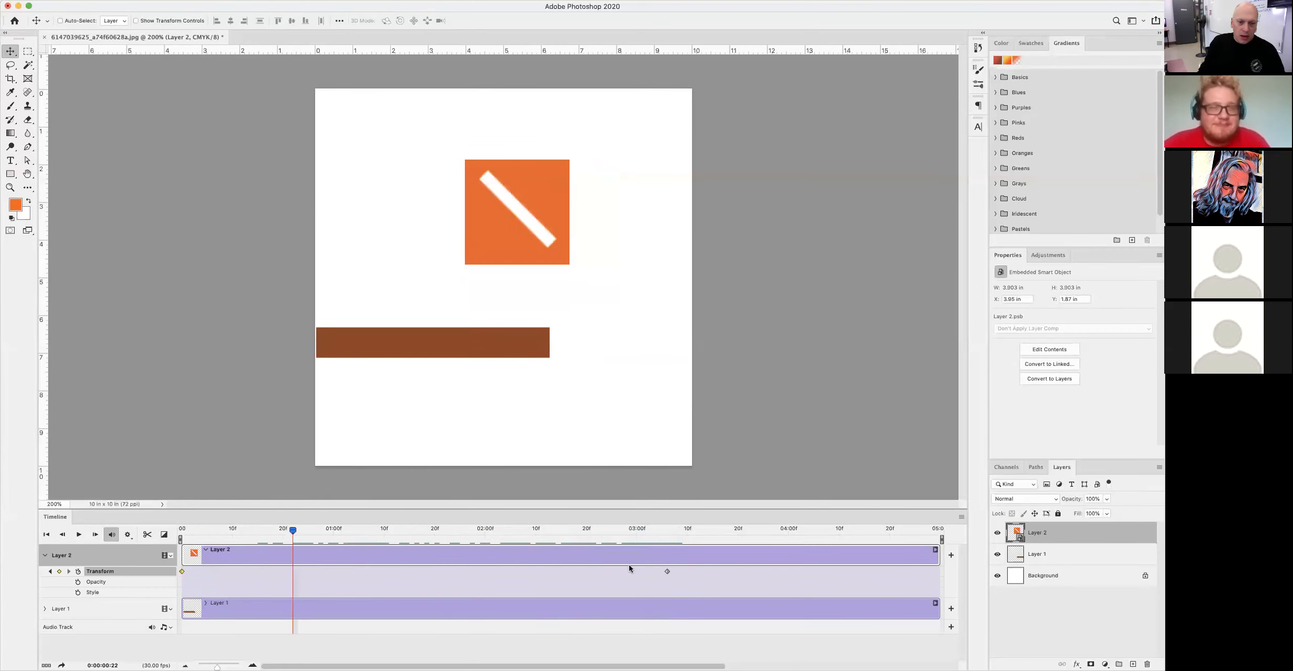
pyautogui.click(668, 572)
pyautogui.press('Delete')
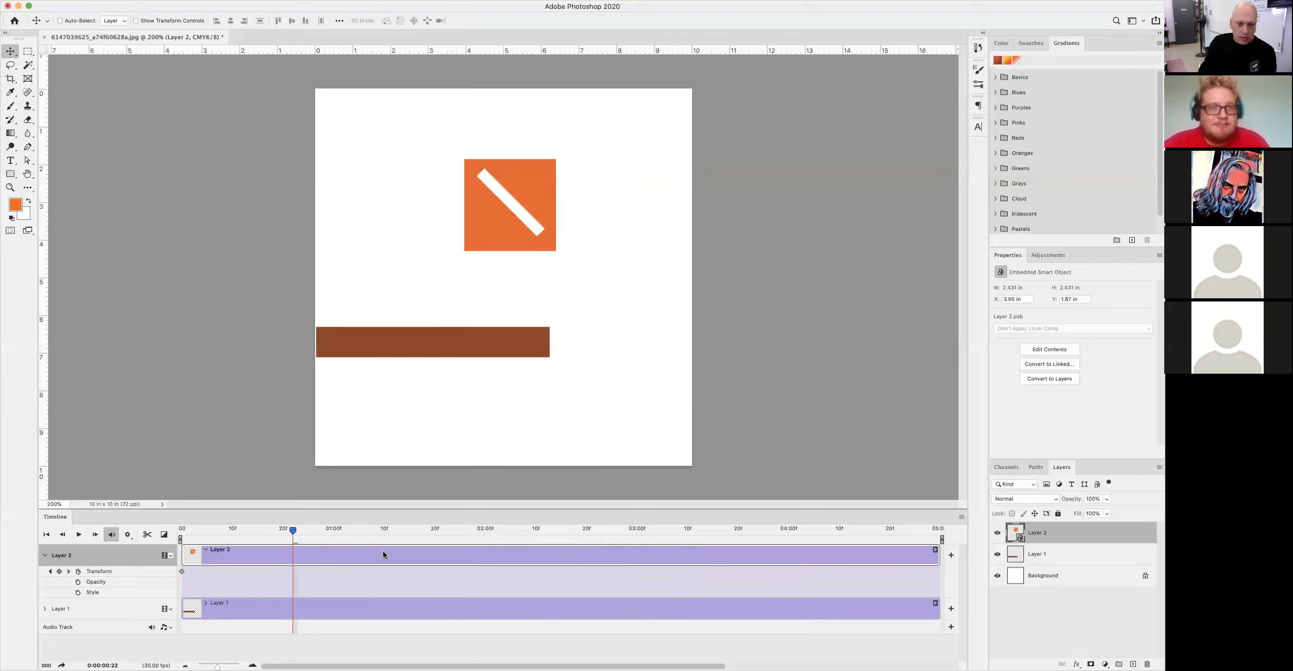
# Add a transform keyframe at 0:00:02:07 with the orange square rotated 90°, and scrub to check the rotation
pyautogui.moveTo(292, 532); pyautogui.dragTo(521, 530)
pyautogui.press('super+t')
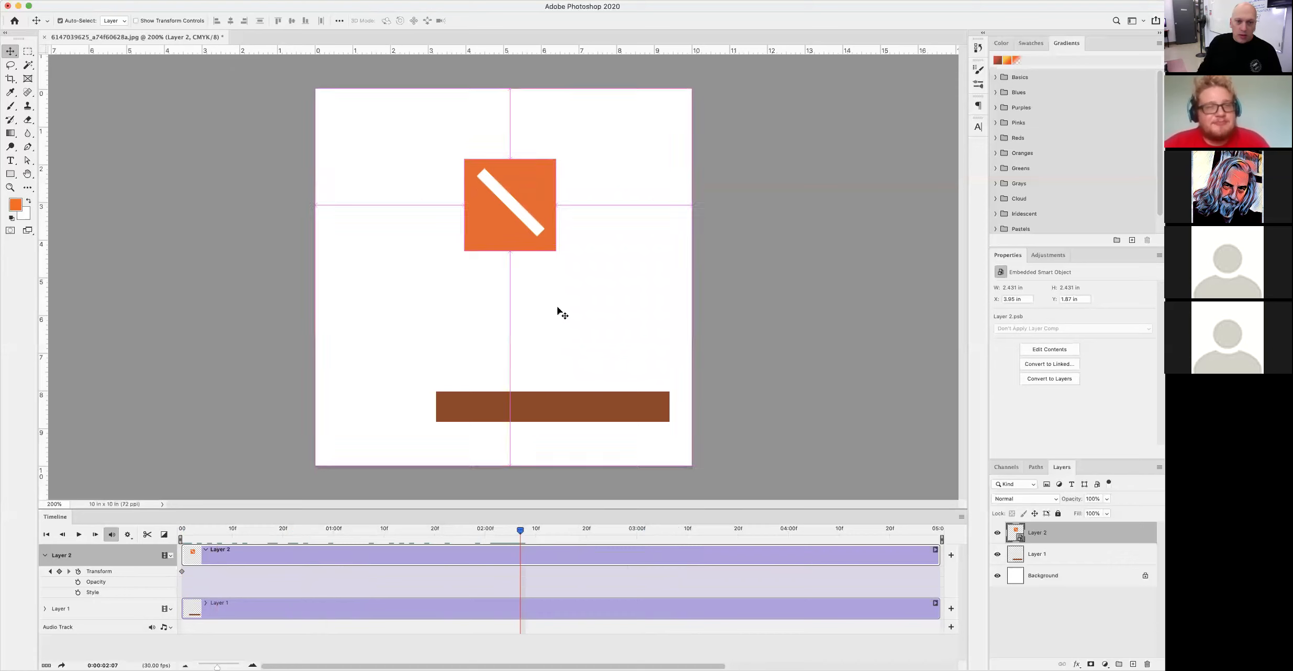
pyautogui.moveTo(582, 263); pyautogui.dragTo(410, 309)
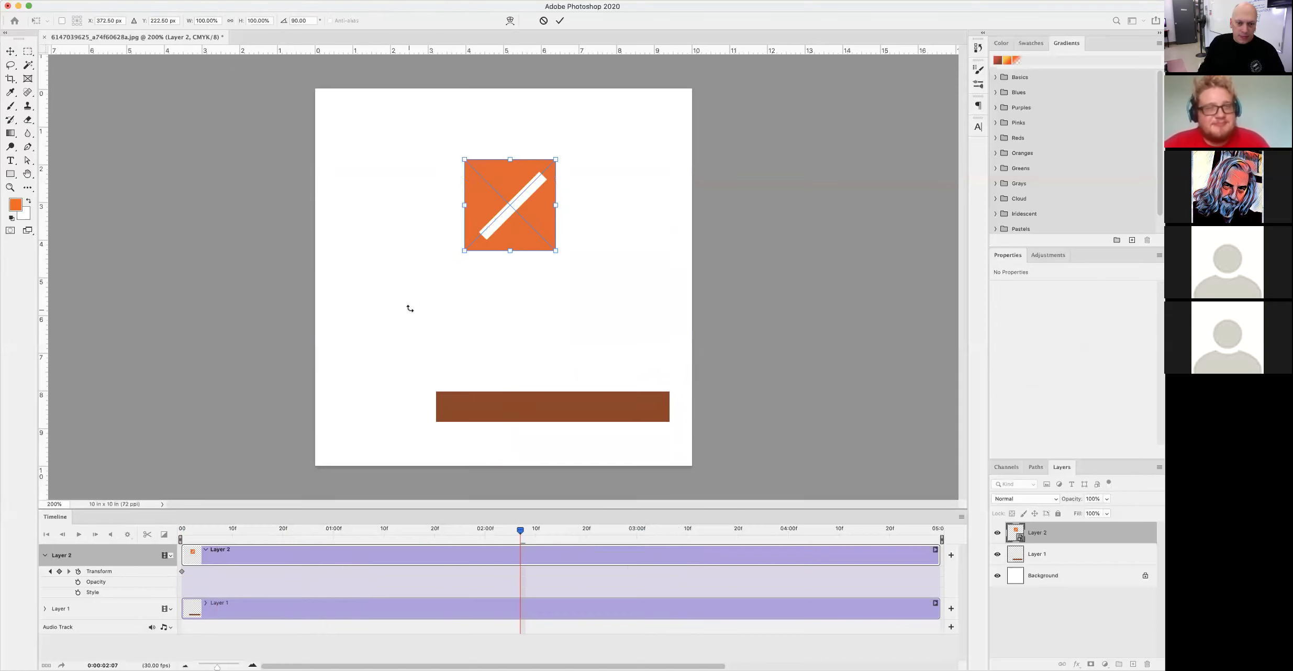
pyautogui.press('Return')
pyautogui.moveTo(518, 527); pyautogui.dragTo(522, 554)
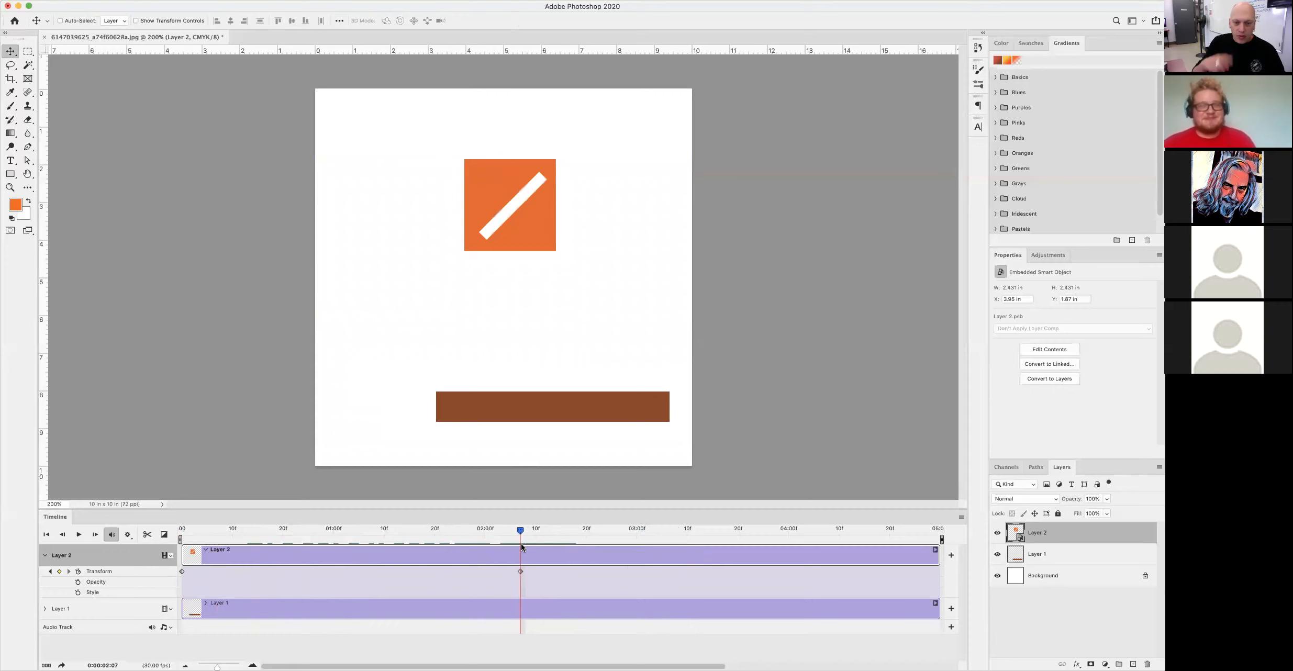
# Rotate the orange square further to 180° at the 0:00:02:07 keyframe
pyautogui.press('super+t')
pyautogui.moveTo(533, 293); pyautogui.dragTo(440, 309)
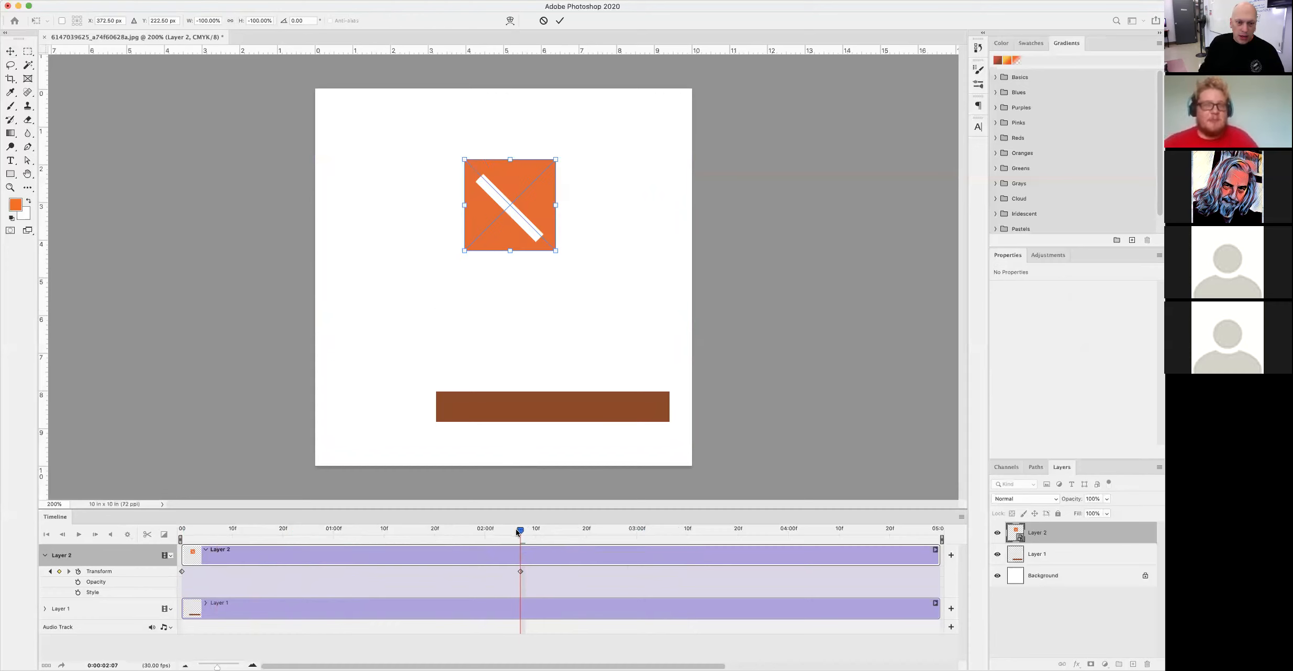
pyautogui.press('Return')
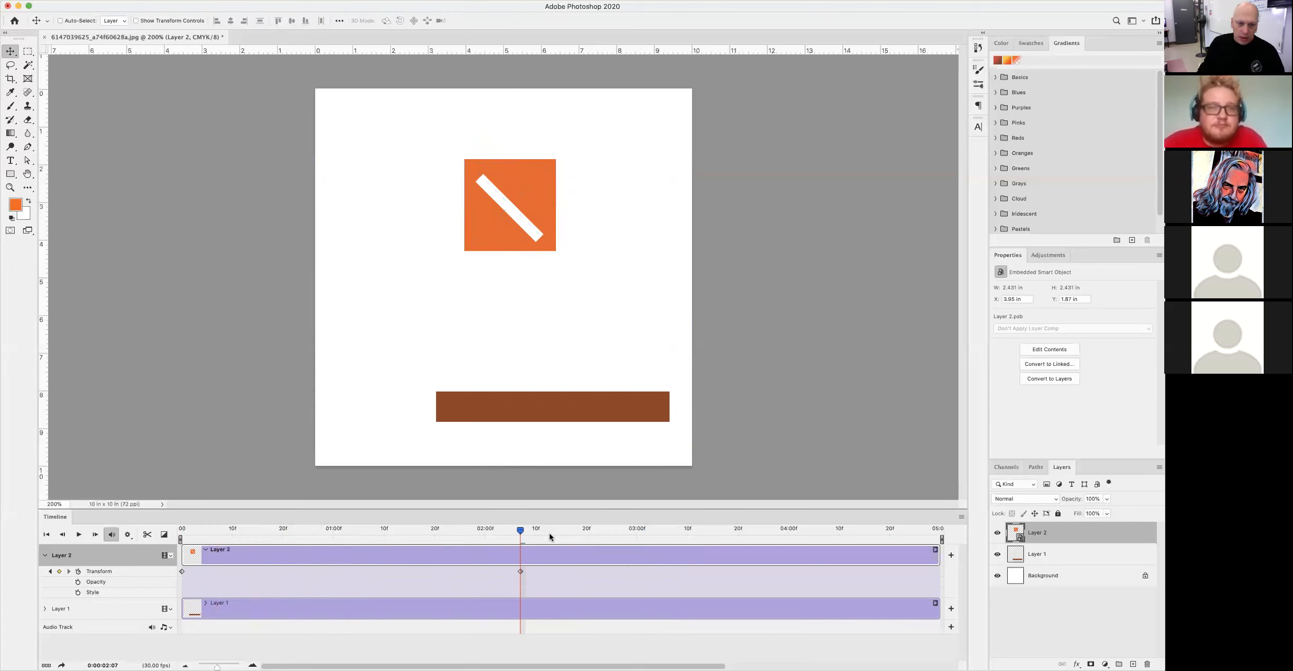
# Add another transform keyframe just past 04:00 with the orange square rotated further, and scrub back to the start
pyautogui.moveTo(520, 532); pyautogui.dragTo(824, 530)
pyautogui.hotkey('ctrl', 't')
pyautogui.moveTo(577, 266); pyautogui.dragTo(413, 115)
pyautogui.press('Return')
pyautogui.moveTo(824, 532); pyautogui.dragTo(142, 533)
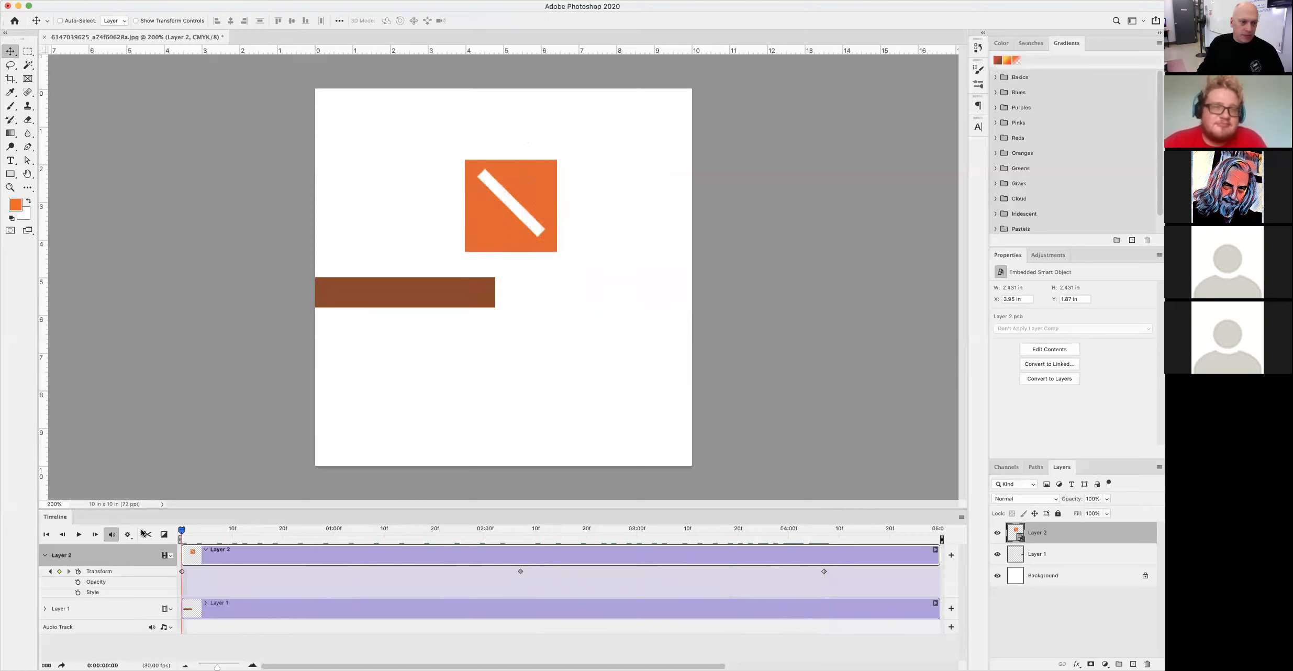
# Play back the combined bar and square animation, stop it, and return the playhead to the start
pyautogui.click(78, 534)
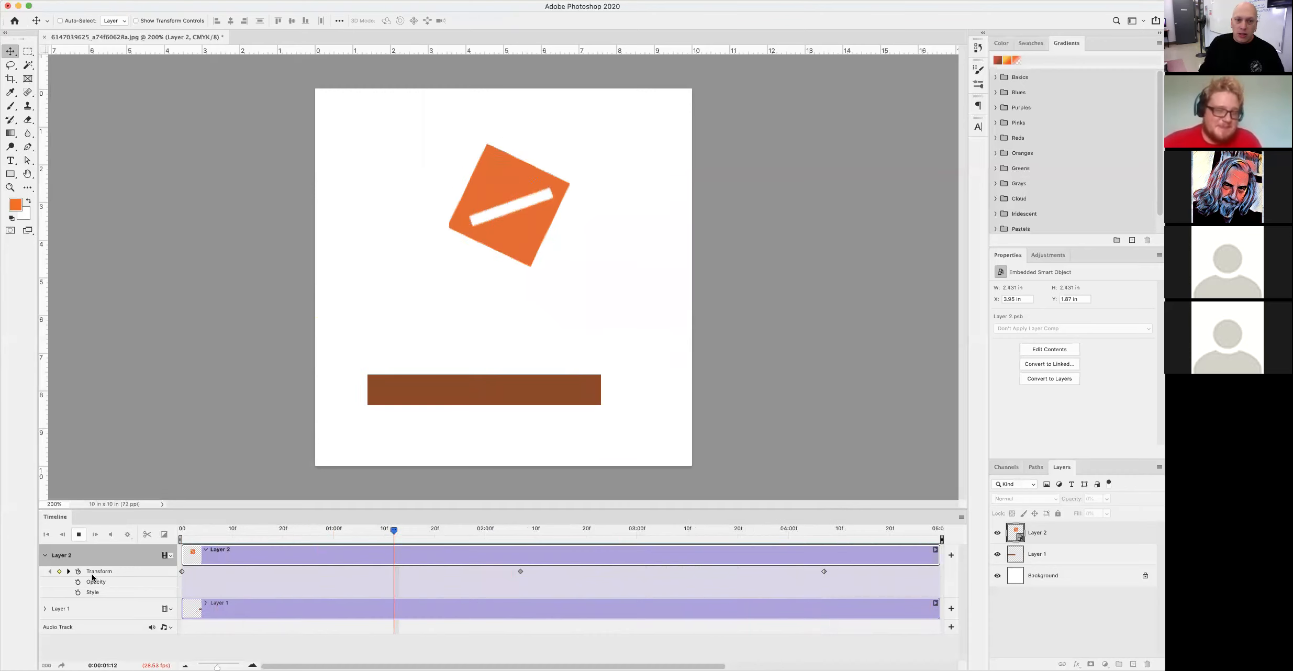
pyautogui.press('space')
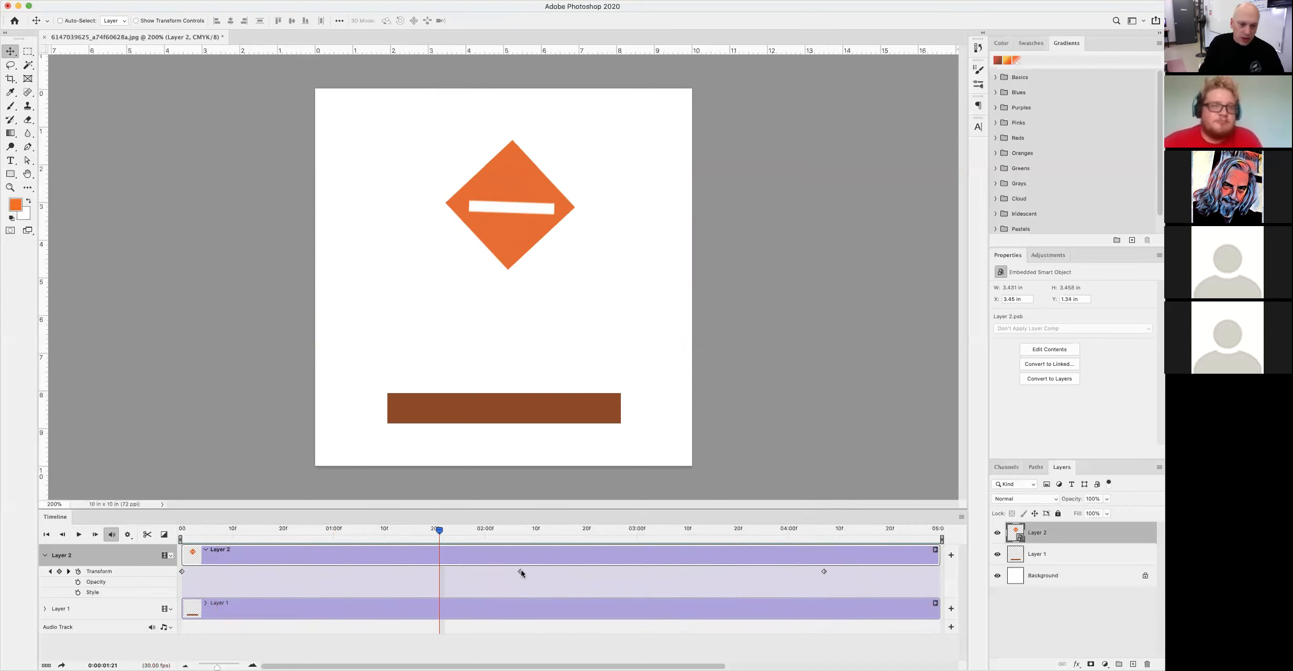
pyautogui.moveTo(438, 533); pyautogui.dragTo(182, 530)
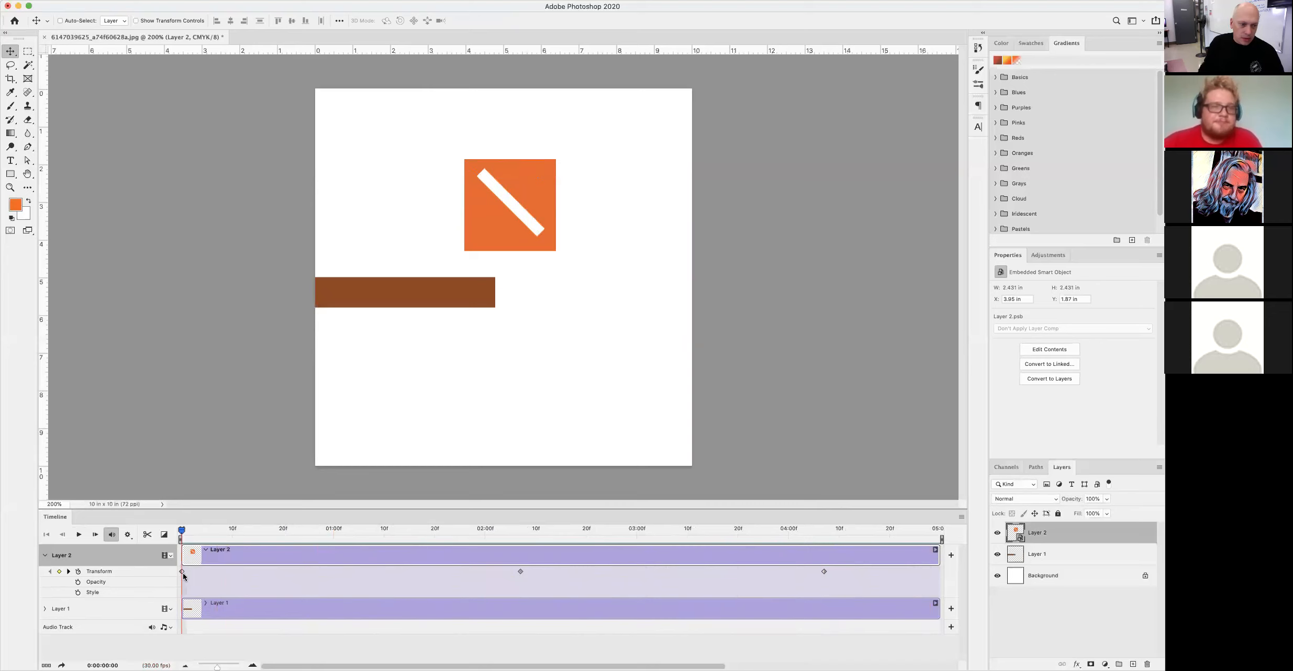
# Delete Layer 2's three transform keyframes, restart transform keyframing at 0:00:00:00, and hide Layer 1
pyautogui.click(182, 572)
pyautogui.press('Delete')
pyautogui.click(520, 571)
pyautogui.press('Delete')
pyautogui.click(824, 572)
pyautogui.press('Delete')
pyautogui.click(79, 572)
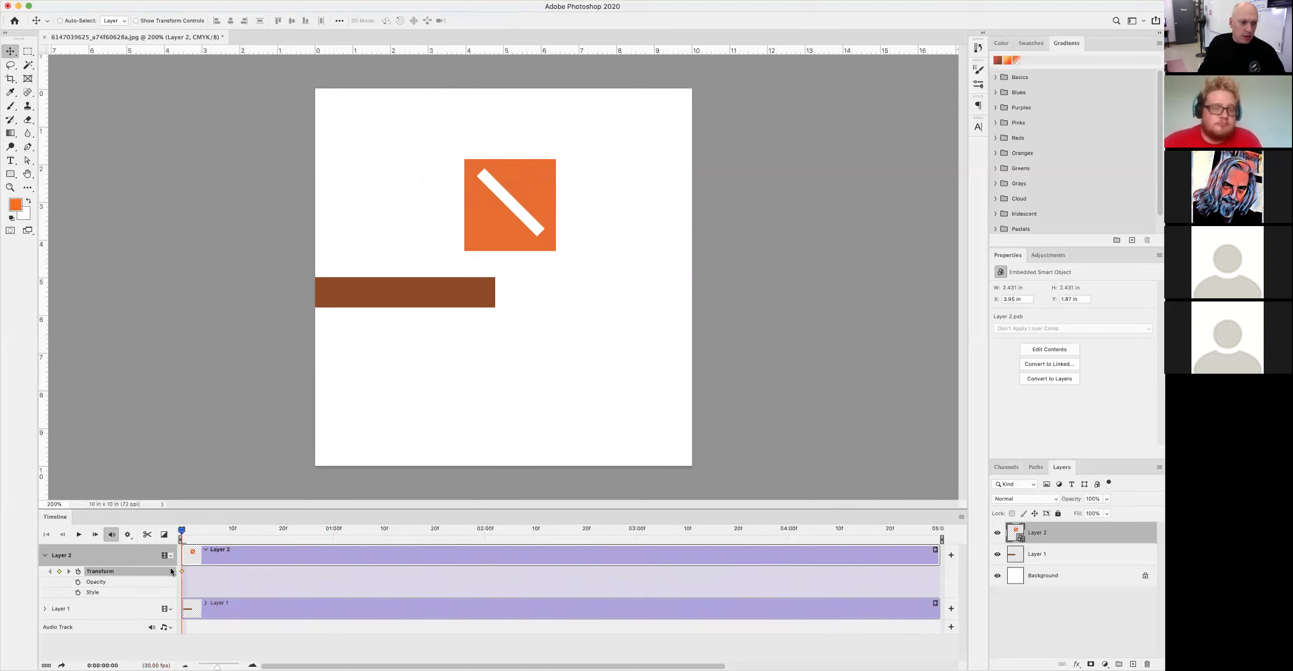
pyautogui.click(997, 554)
# Try to keyframe a full-turn rotation of the orange square at 0:00:03:24
pyautogui.click(182, 533)
pyautogui.moveTo(181, 533); pyautogui.dragTo(758, 531)
pyautogui.hotkey('ctrl', 't')
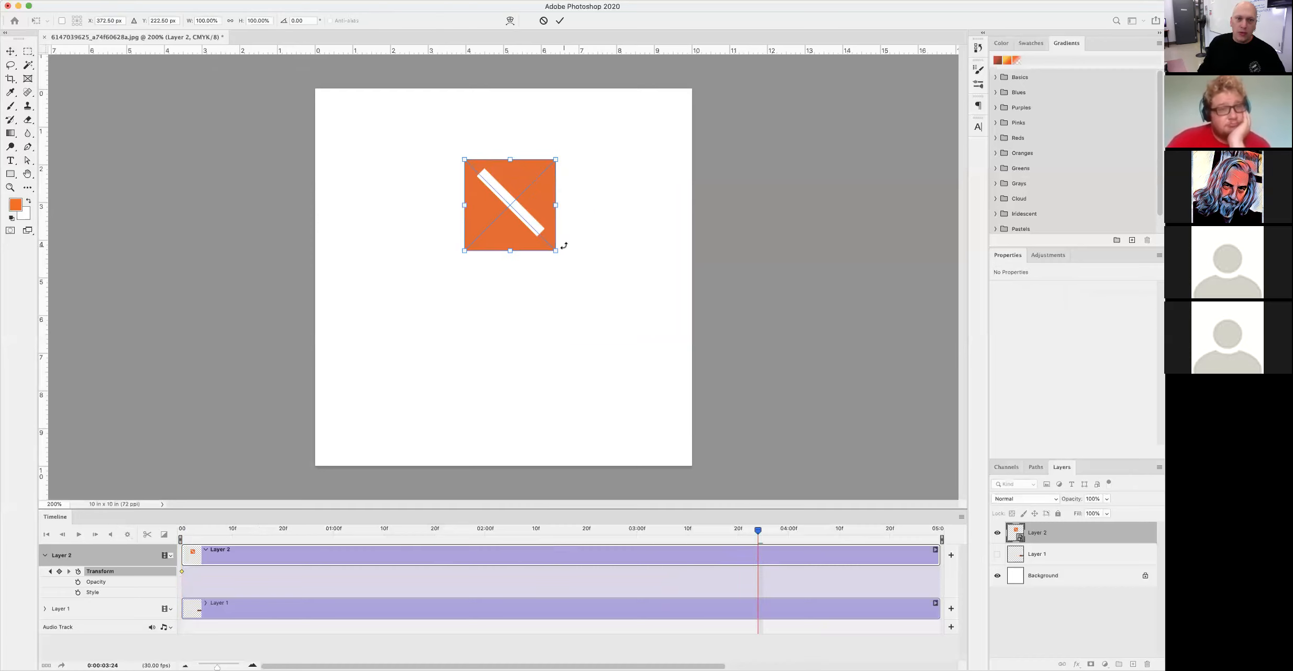
pyautogui.moveTo(568, 255); pyautogui.dragTo(542, 280)
pyautogui.moveTo(422, 274); pyautogui.dragTo(617, 314)
pyautogui.press('Return')
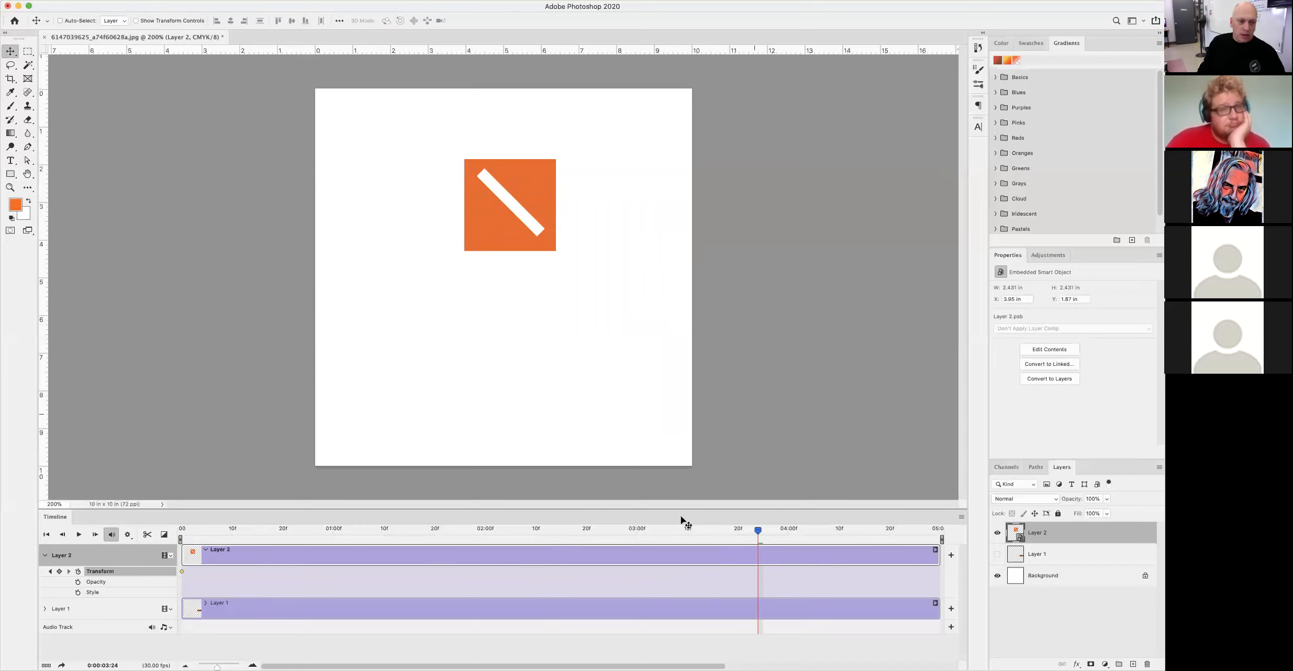
# Add a transform keyframe at 0:00:02:27 with the orange square rotated 180°
pyautogui.moveTo(761, 533); pyautogui.dragTo(622, 535)
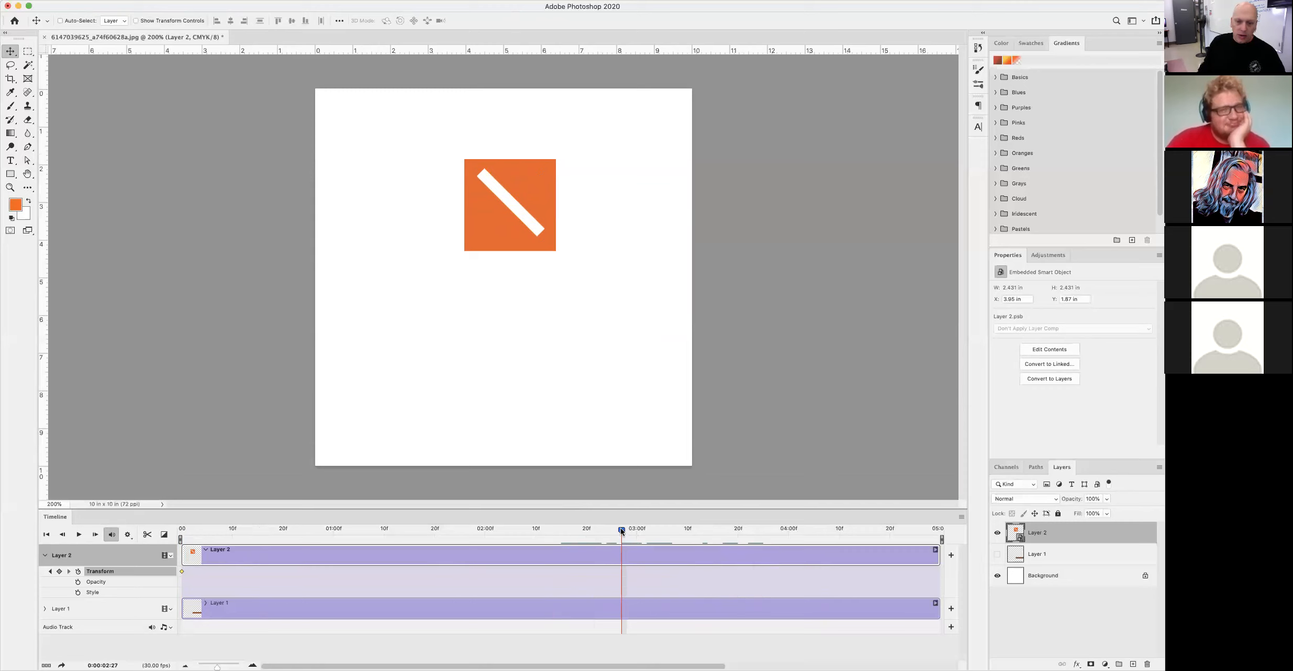
pyautogui.press('super+t')
pyautogui.moveTo(569, 297); pyautogui.dragTo(365, 84)
pyautogui.press('Return')
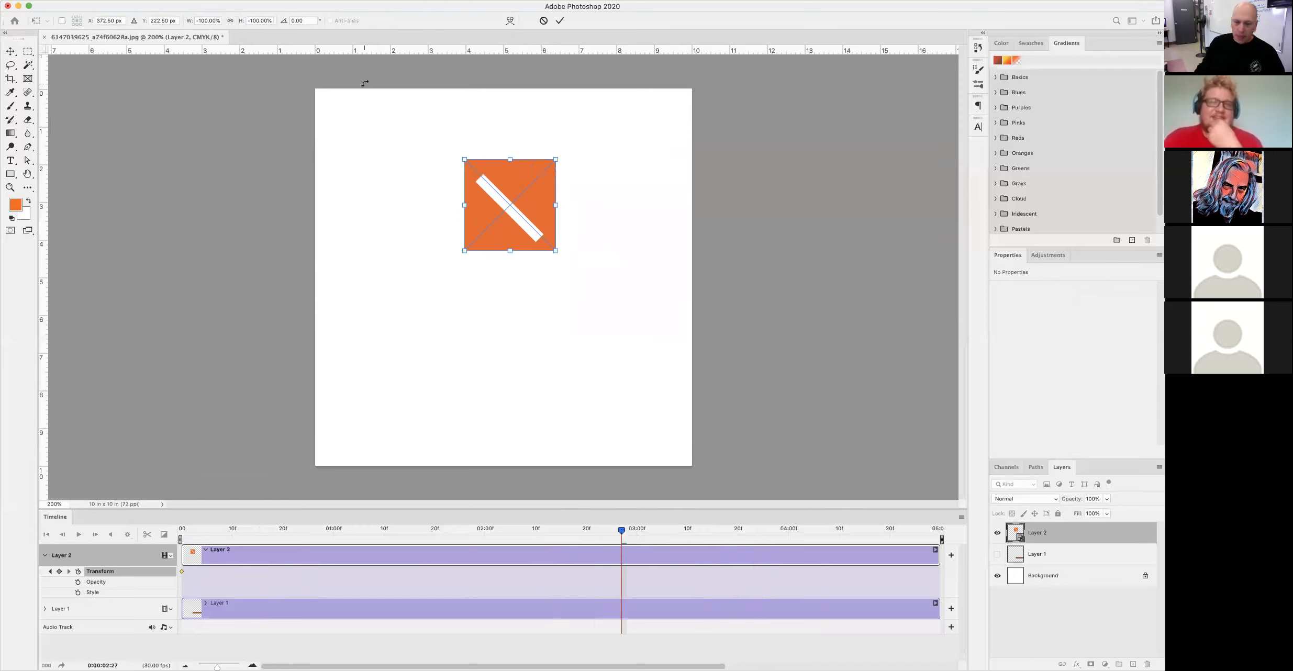
# Add a transform keyframe at 0:00:04:11 with the orange square rotated another 180°
pyautogui.press('space')
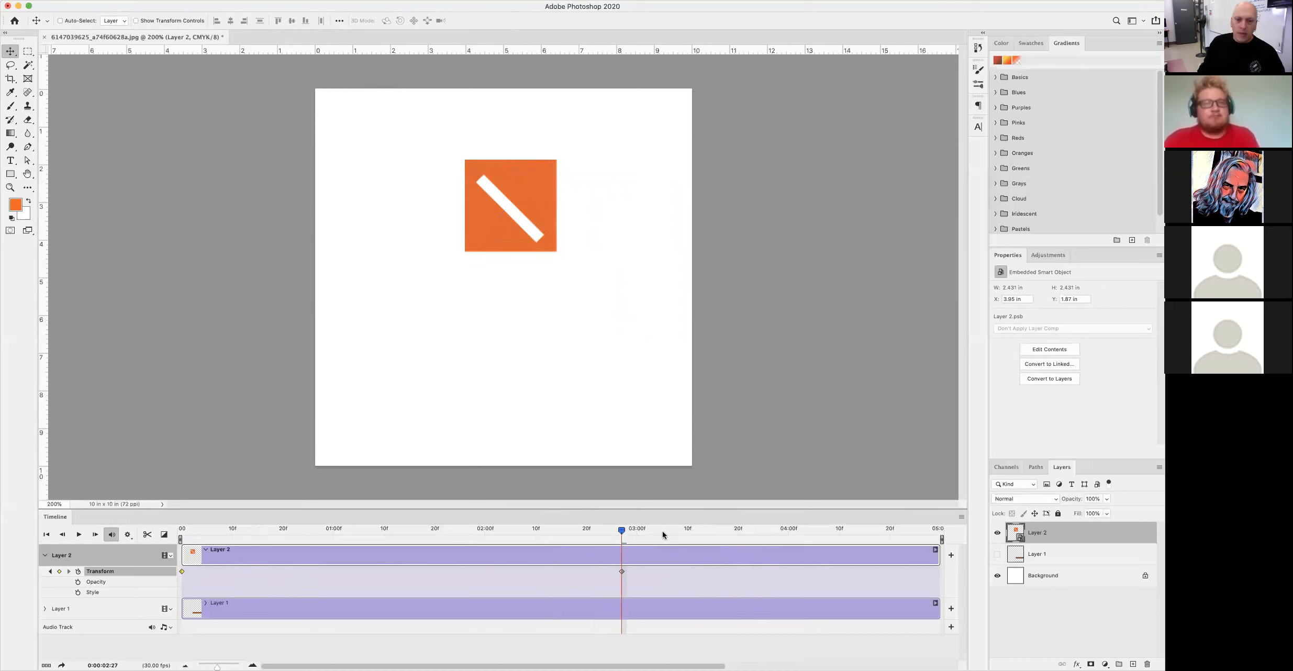
pyautogui.press('space')
pyautogui.moveTo(799, 531); pyautogui.dragTo(841, 530)
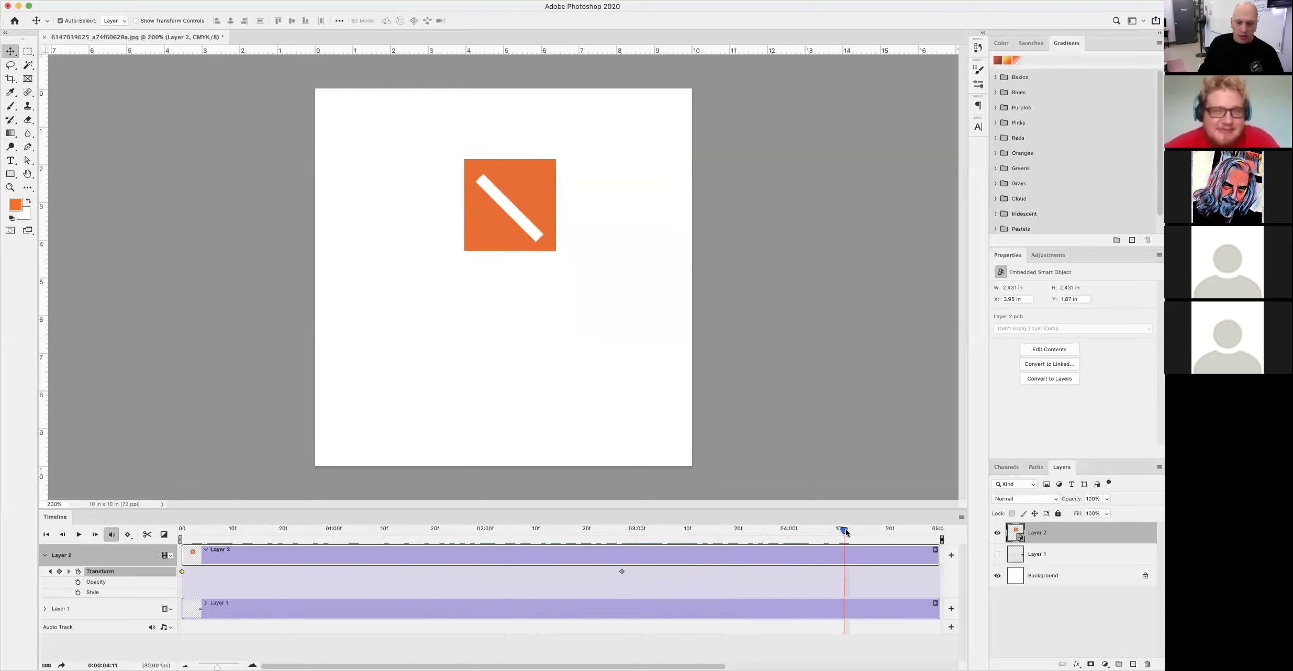
pyautogui.press('super+t')
pyautogui.moveTo(582, 264); pyautogui.dragTo(375, 116)
pyautogui.press('Return')
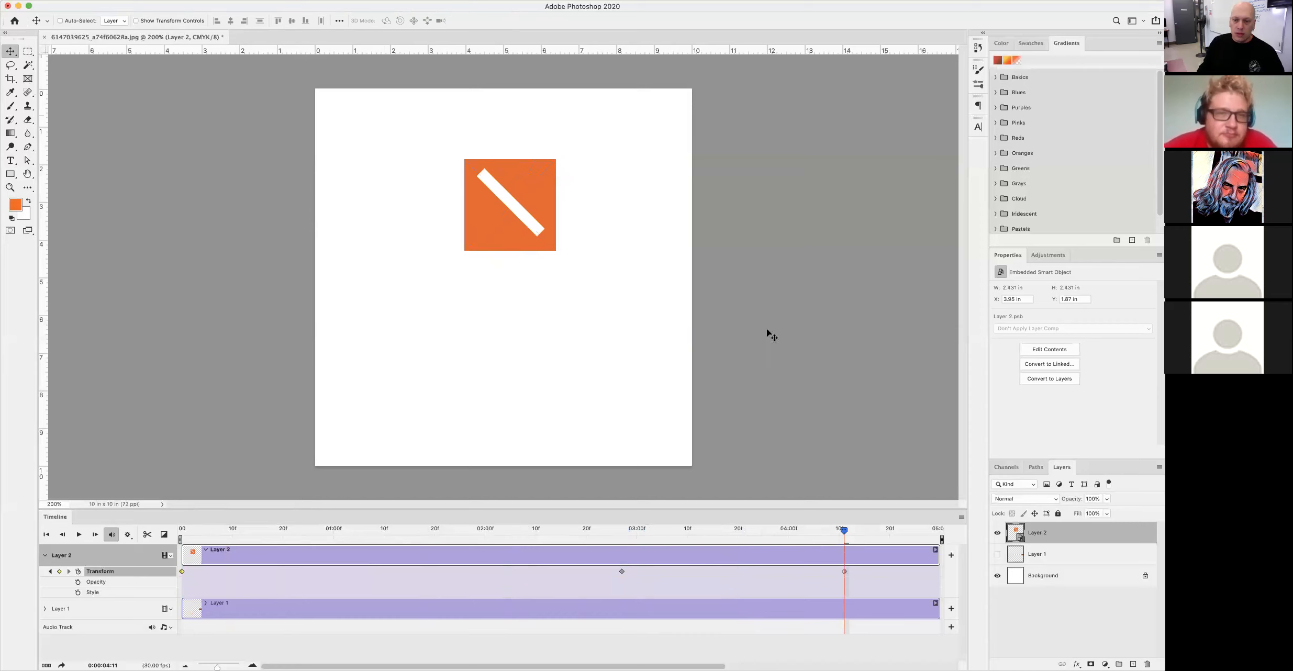
# Play the orange square's rotation from the start, stop it, and return the playhead to 0:00:00:00
pyautogui.moveTo(844, 533); pyautogui.dragTo(182, 530)
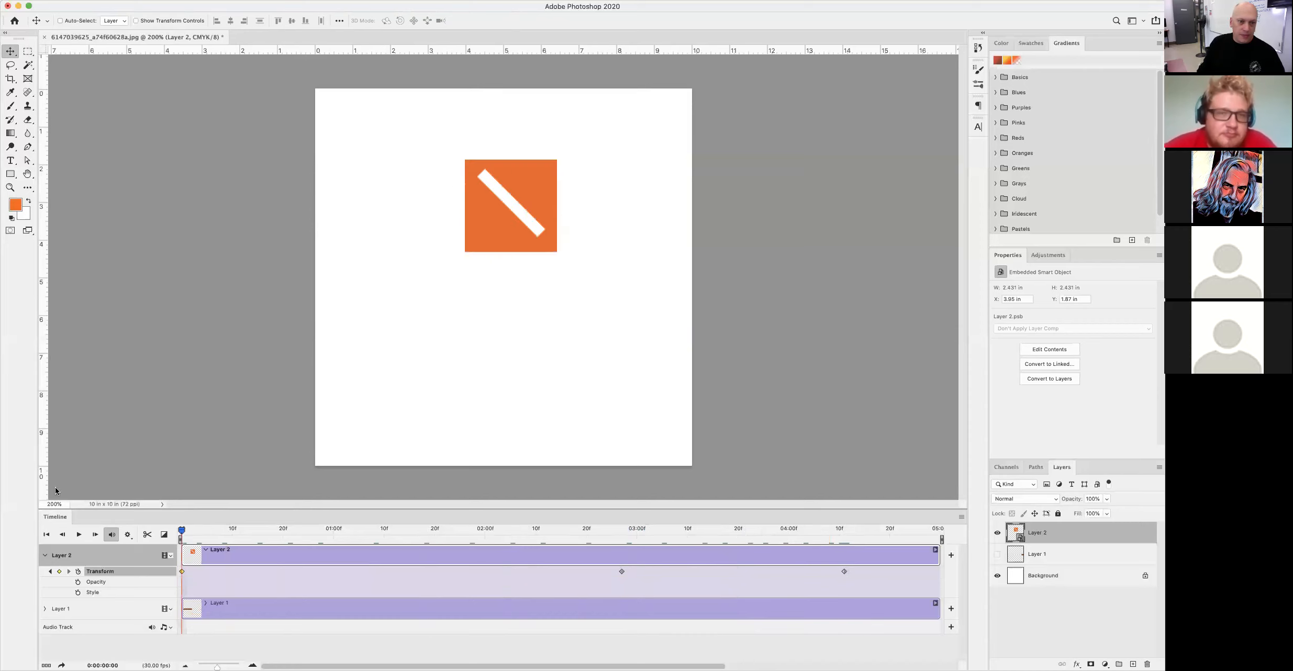
pyautogui.click(80, 535)
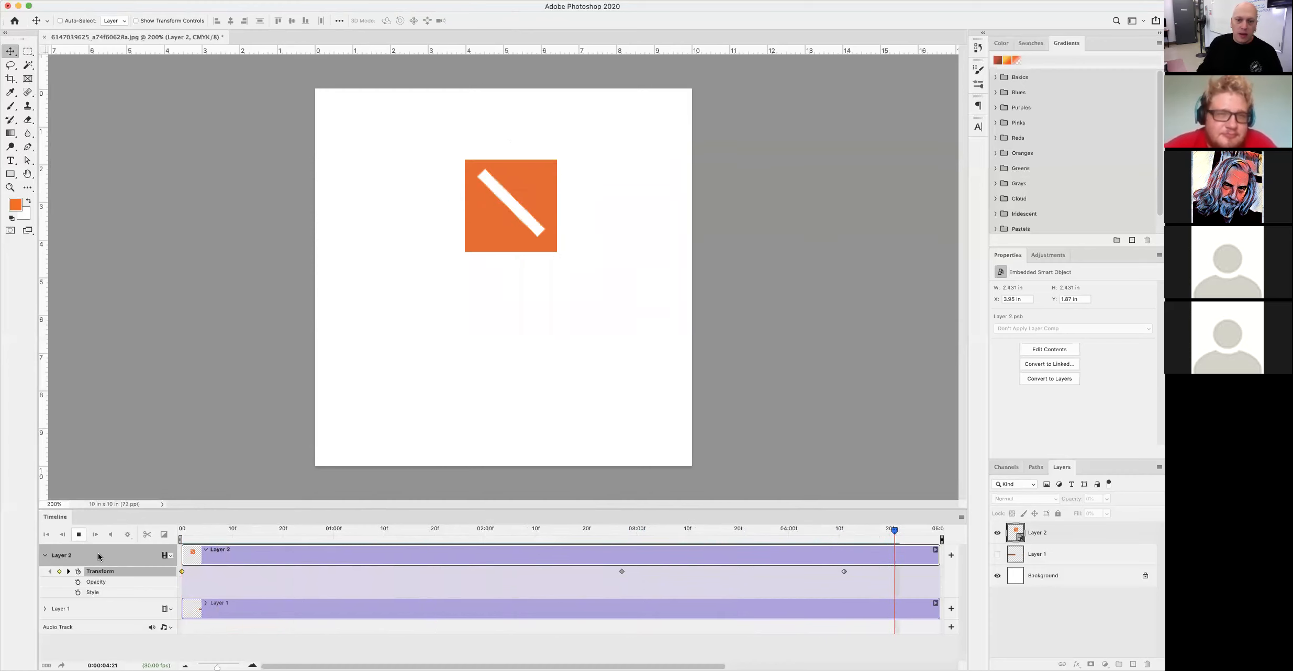
pyautogui.click(282, 548)
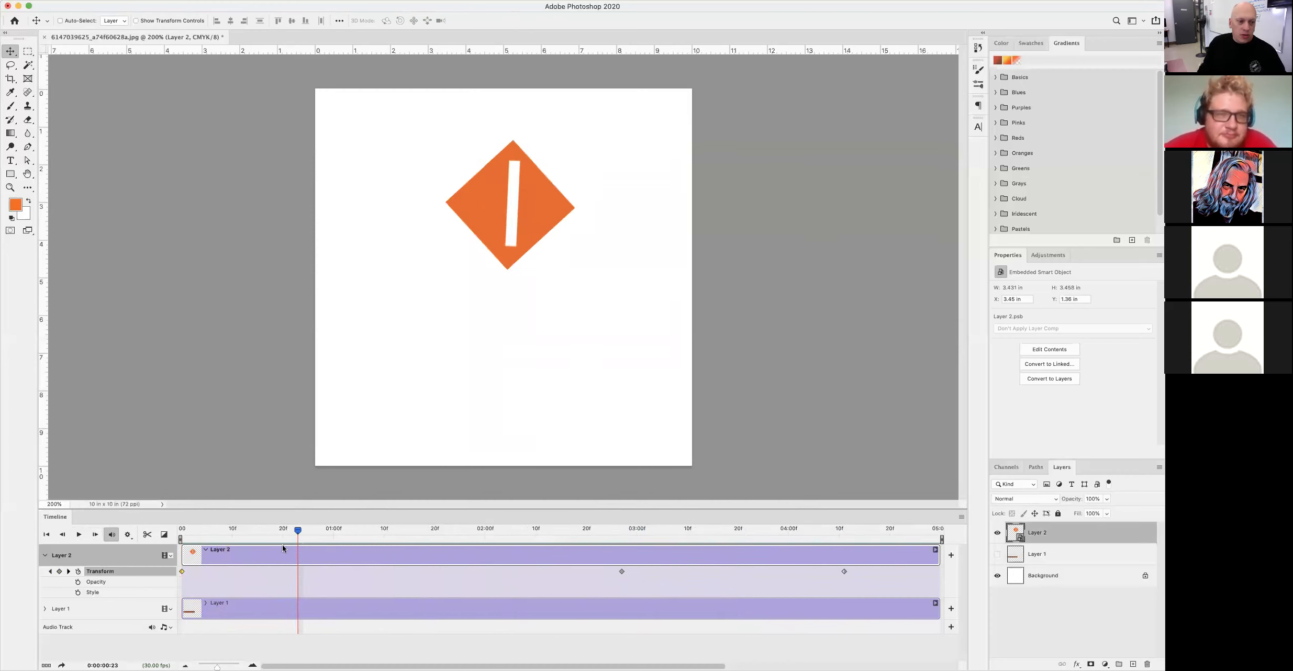
pyautogui.moveTo(296, 534); pyautogui.dragTo(181, 531)
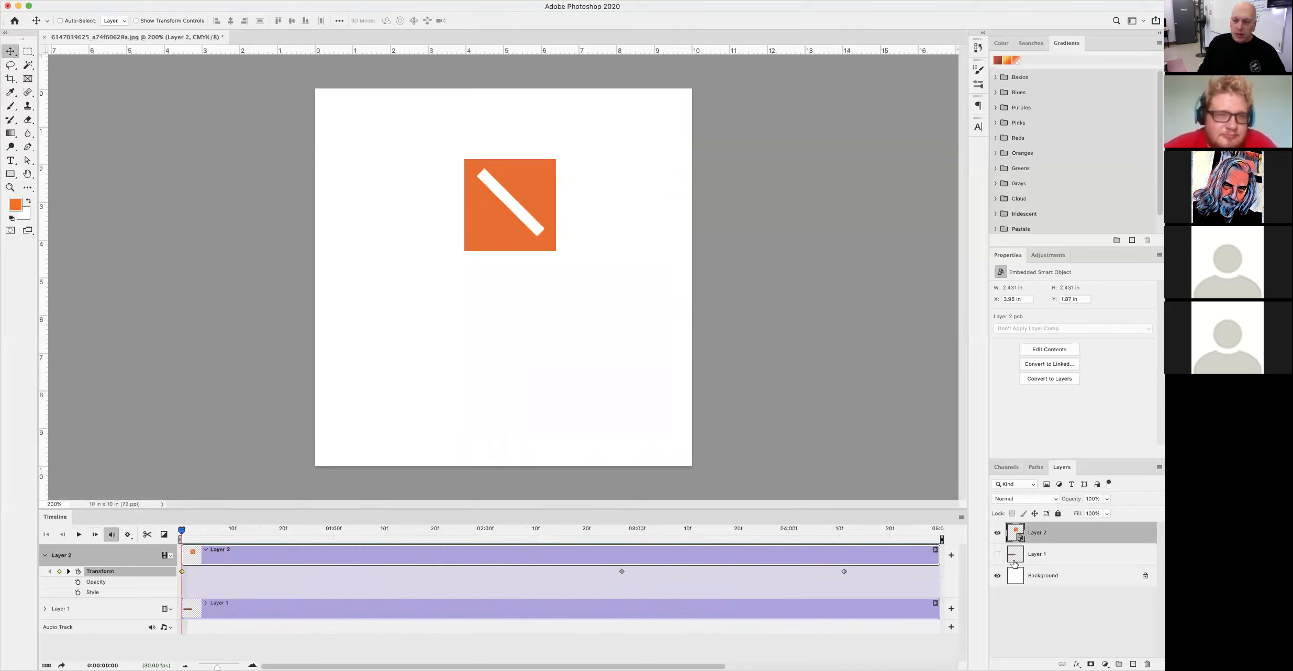
# Hide Layer 2 and add an orange text layer reading CORKSCREW, positioned at about X 3 in, Y 4.27 in
pyautogui.click(998, 533)
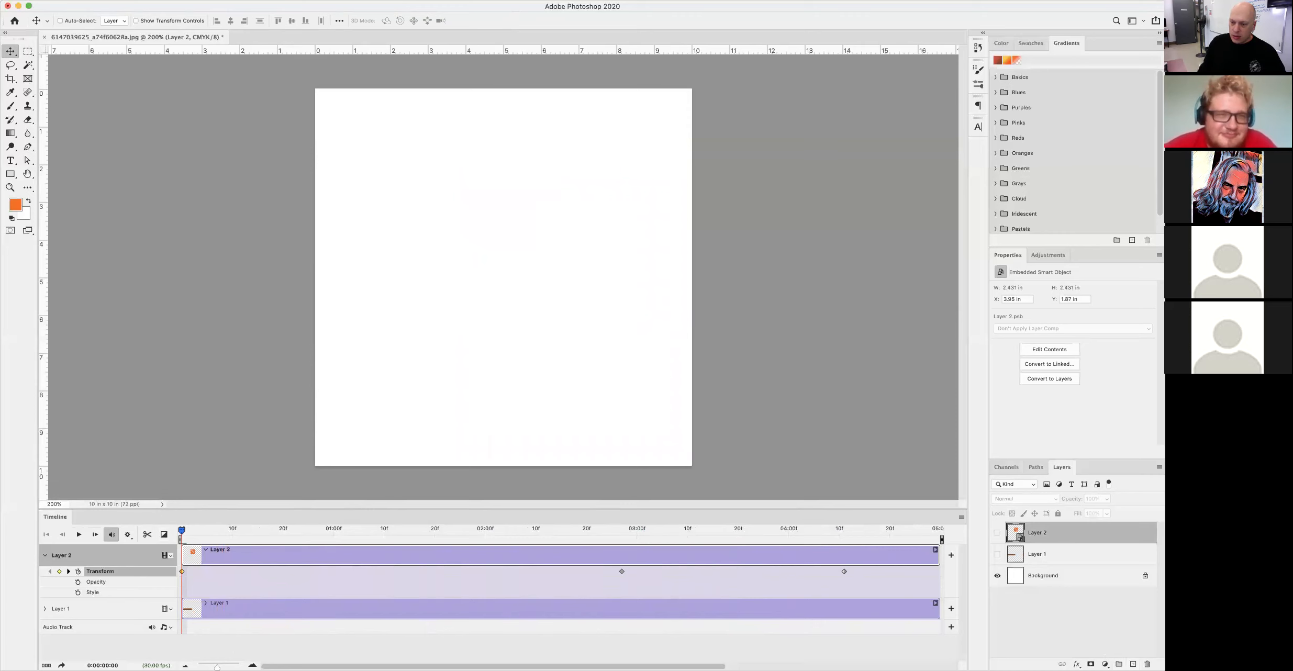
pyautogui.click(1133, 664)
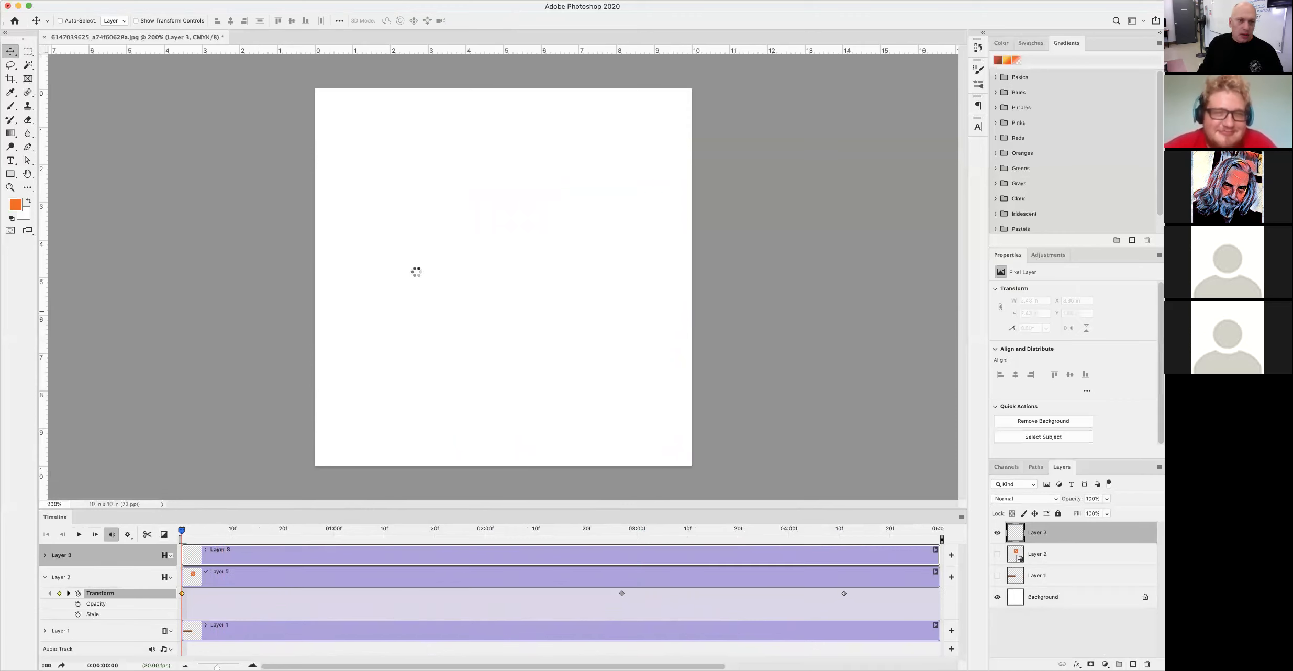
pyautogui.press('t')
pyautogui.click(416, 270)
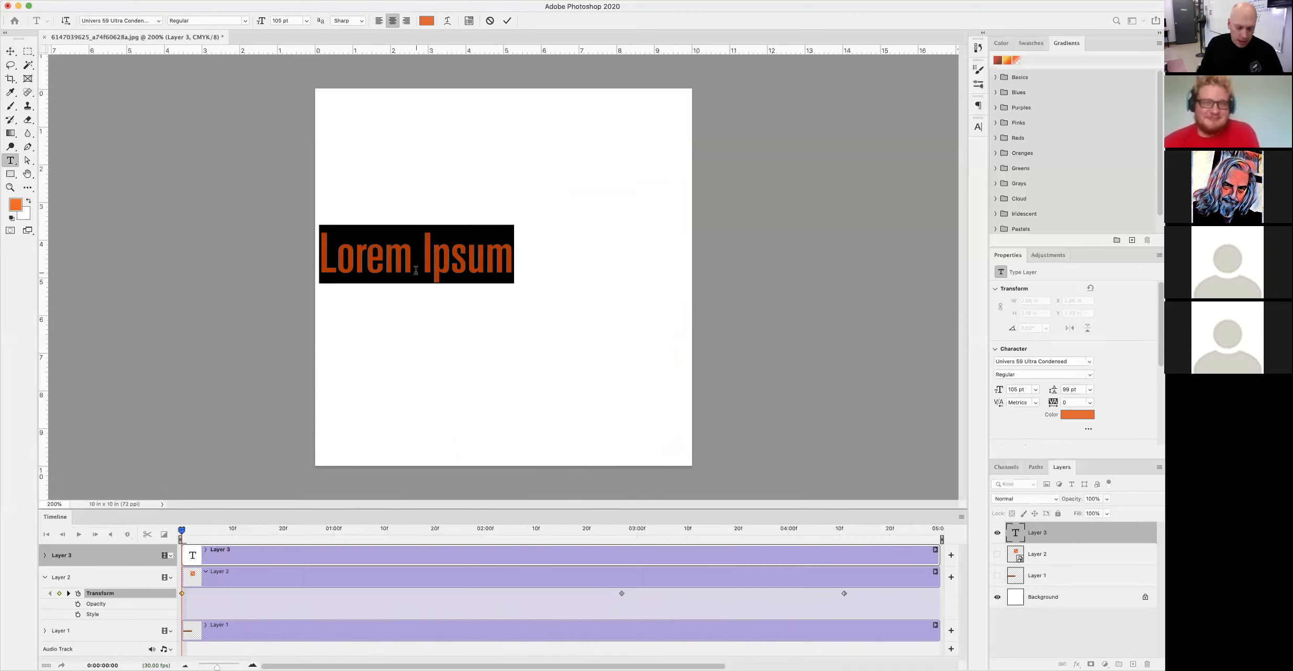
pyautogui.write('CORKSCREW')
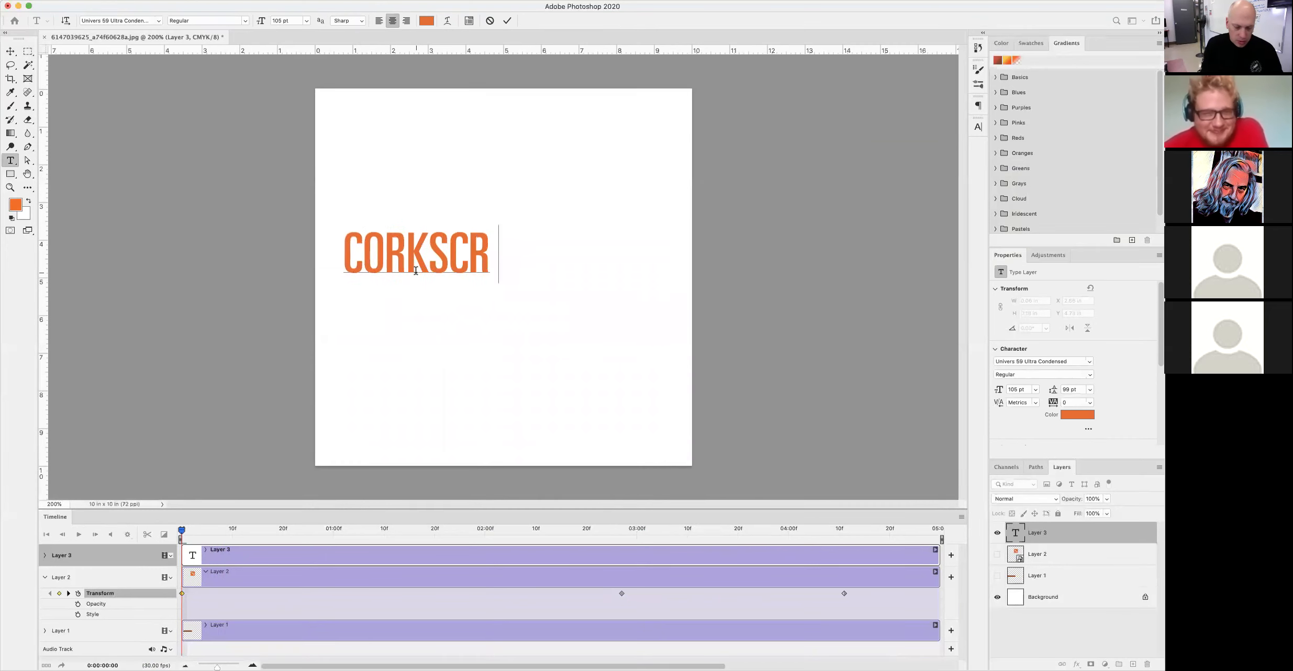
pyautogui.click(10, 50)
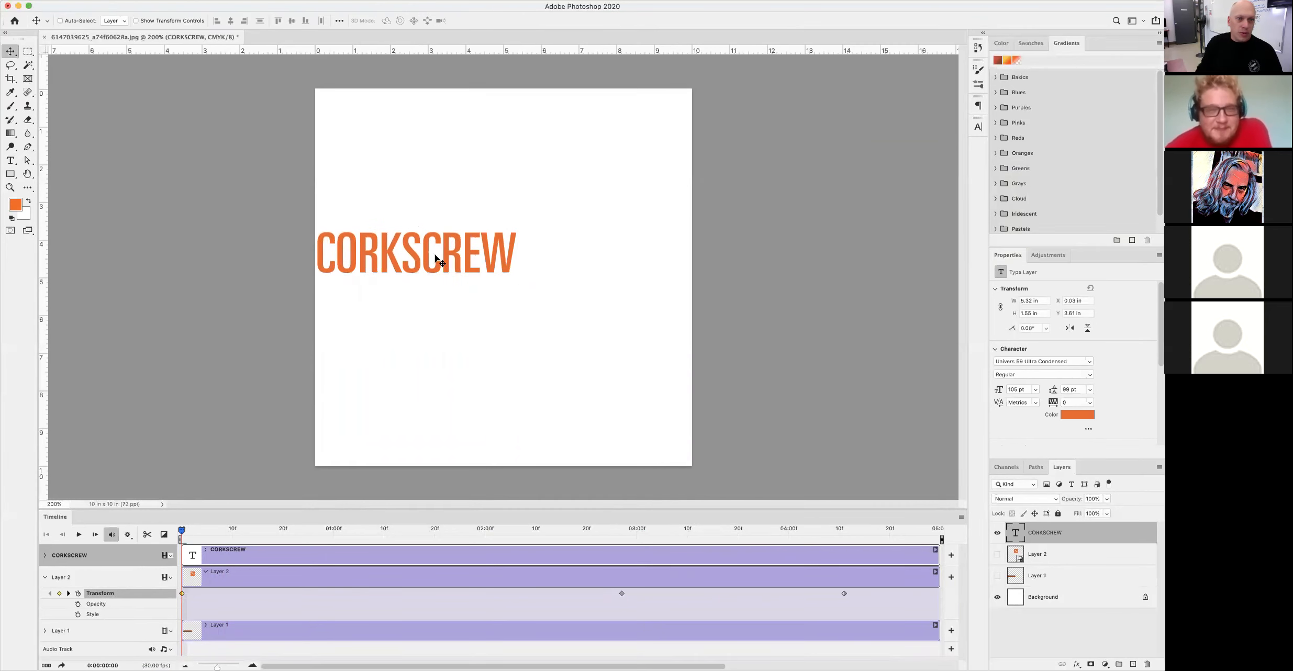
pyautogui.moveTo(460, 247); pyautogui.dragTo(572, 274)
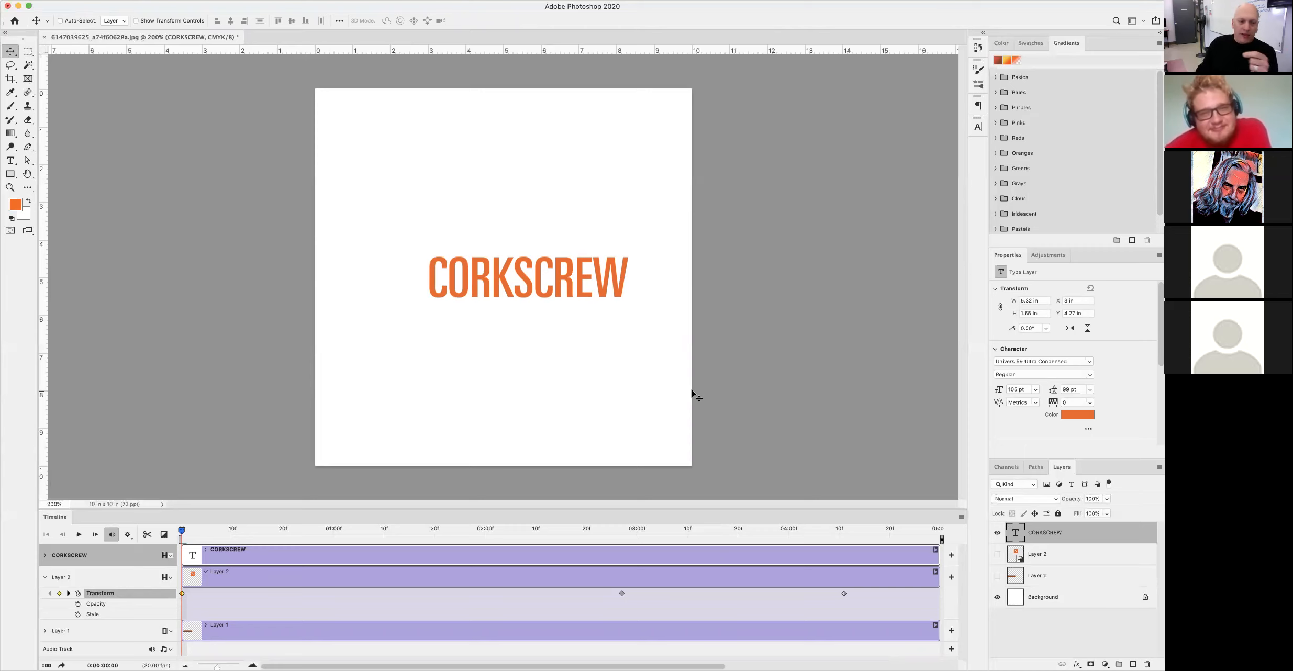
# Check the text layer's animatable properties and shift the CORKSCREW text right to about X 4.17 in
pyautogui.click(45, 577)
pyautogui.click(45, 554)
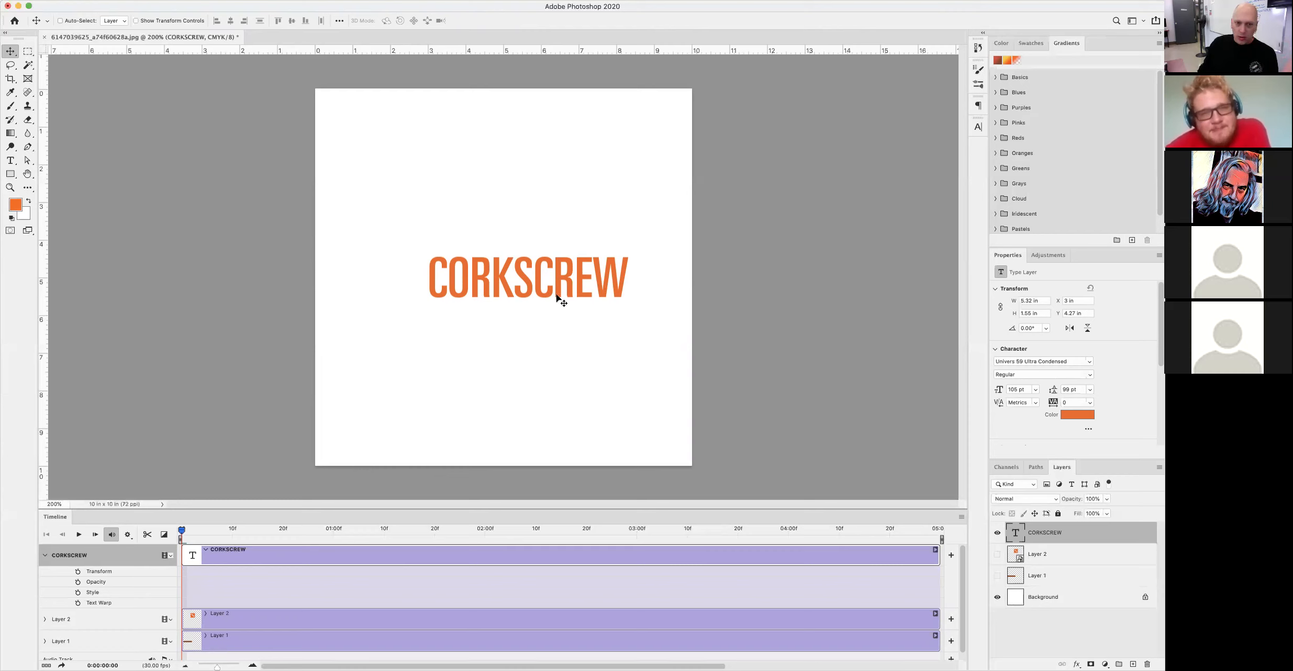
pyautogui.moveTo(488, 296); pyautogui.dragTo(533, 296)
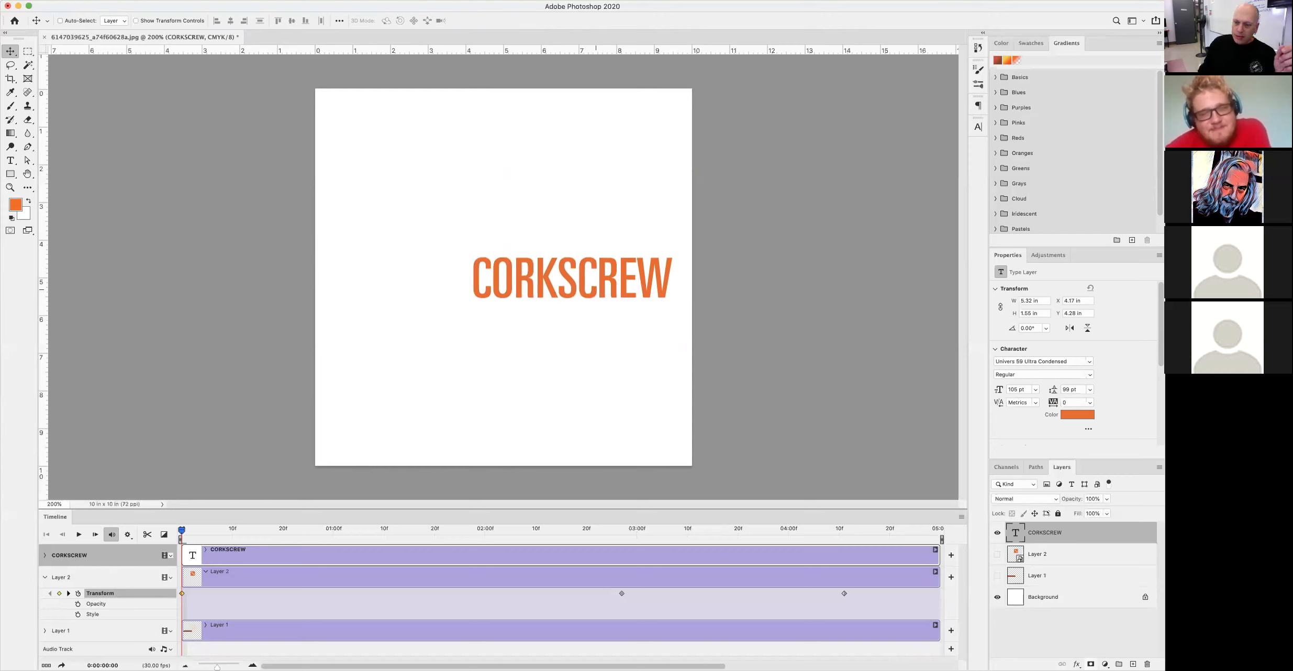
# Add a layer mask to the CORKSCREW text and mask out every letter except the C with a rectangular selection
pyautogui.click(1091, 664)
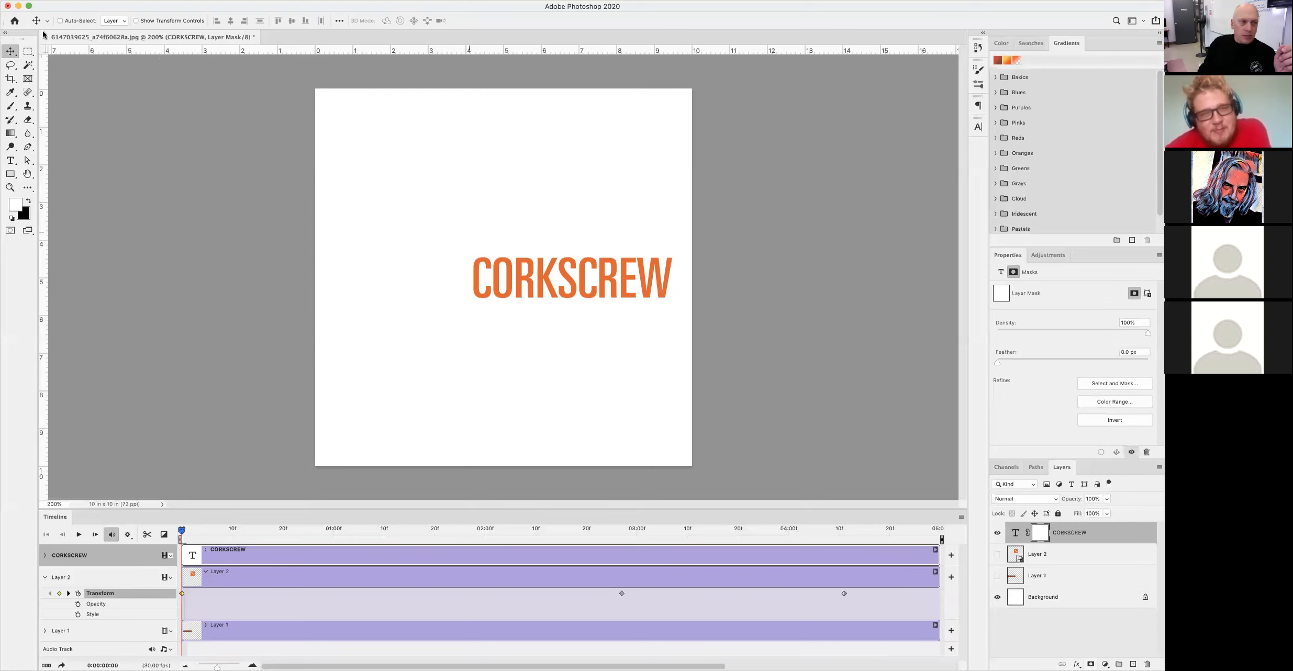
pyautogui.click(28, 52)
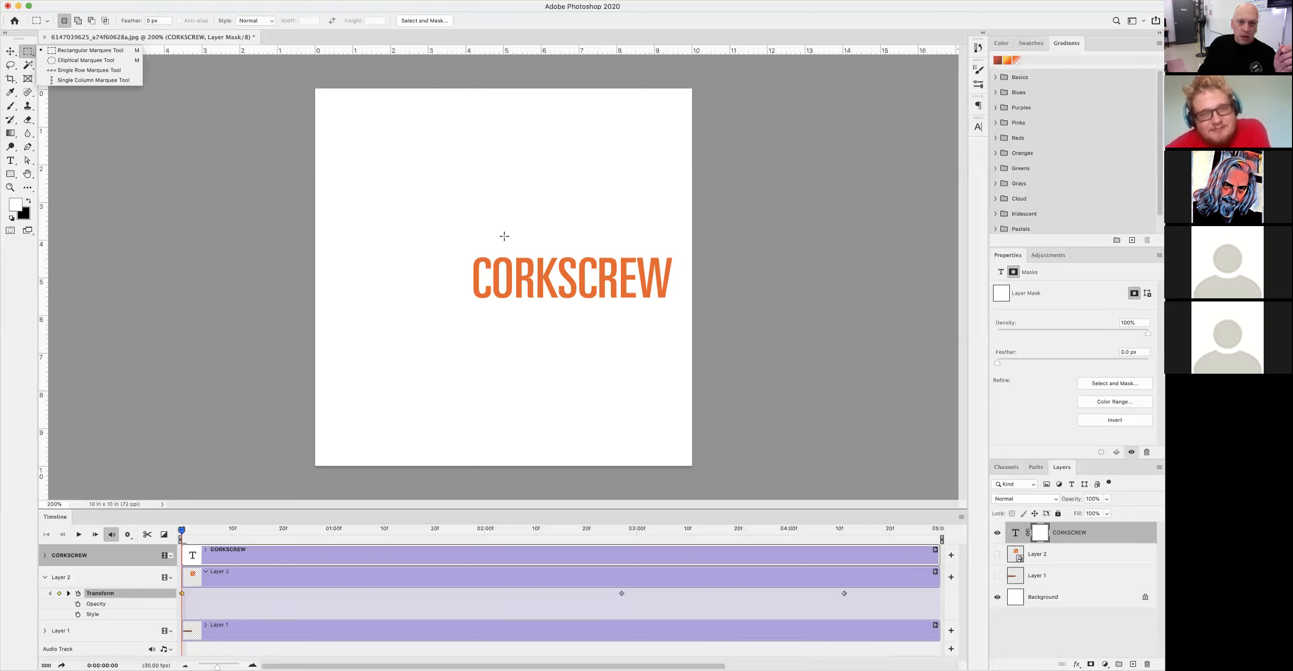
pyautogui.moveTo(491, 229); pyautogui.dragTo(685, 316)
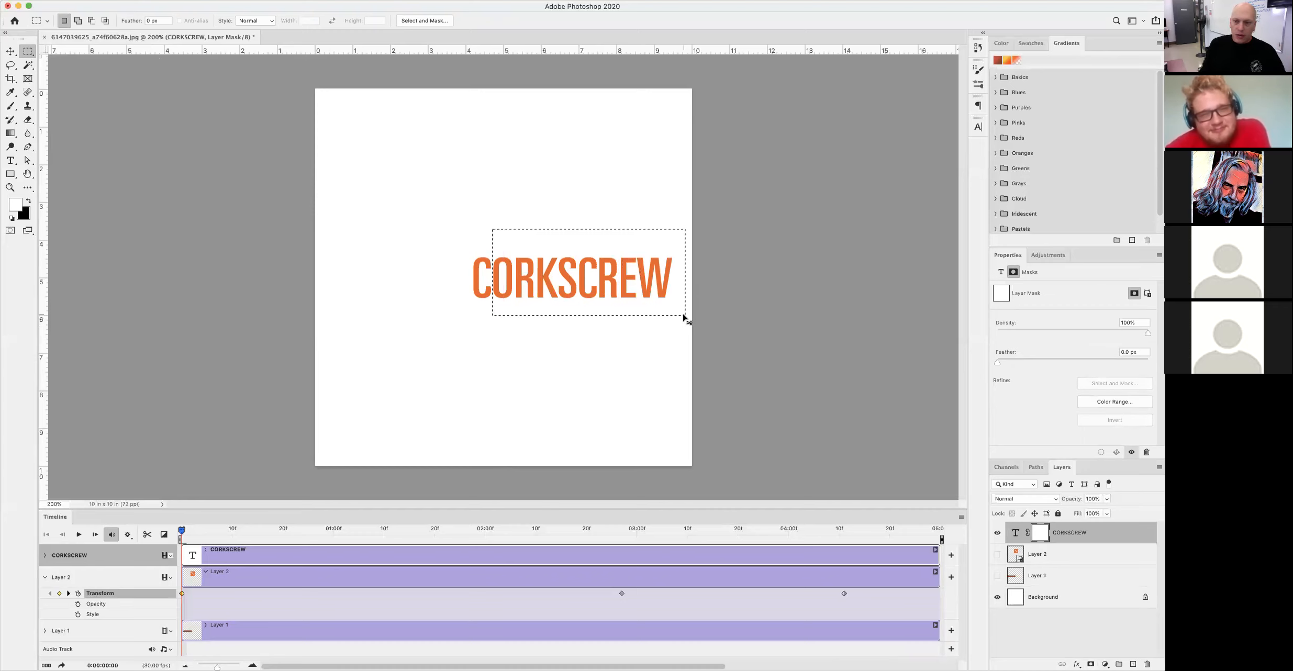
pyautogui.press('BackSpace')
pyautogui.click(813, 395)
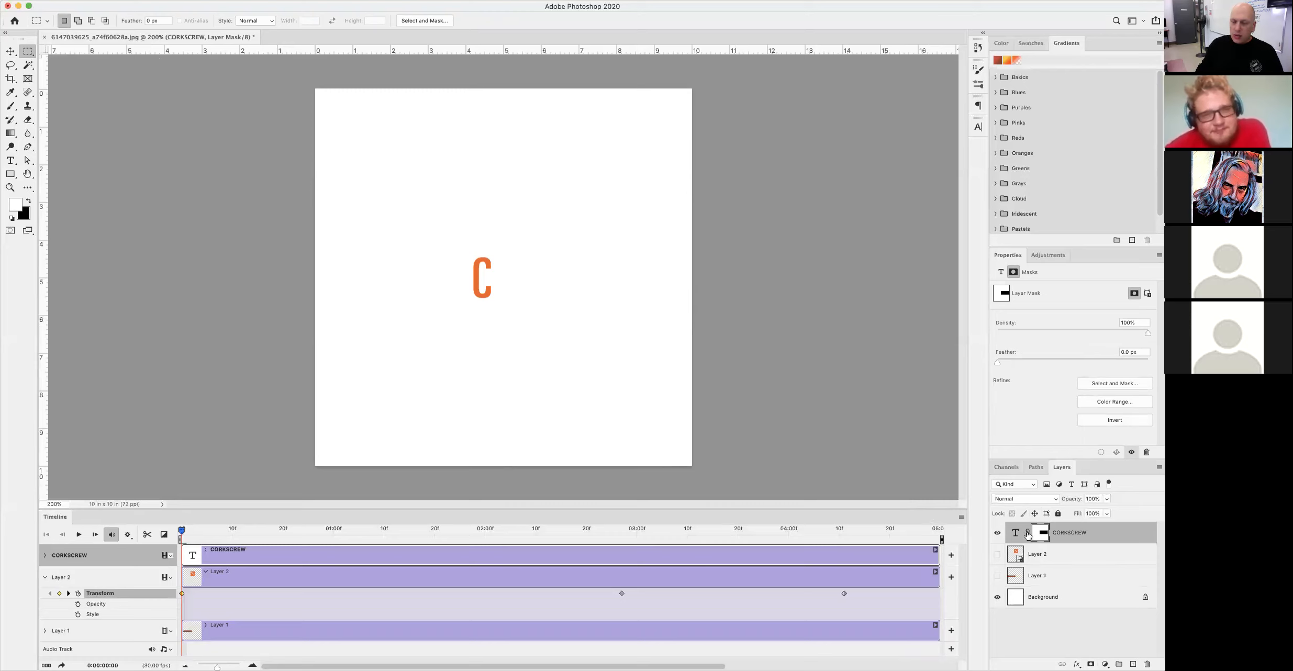
# Unlink the layer mask from the CORKSCREW text and move only the mask left over the letter C
pyautogui.click(1028, 534)
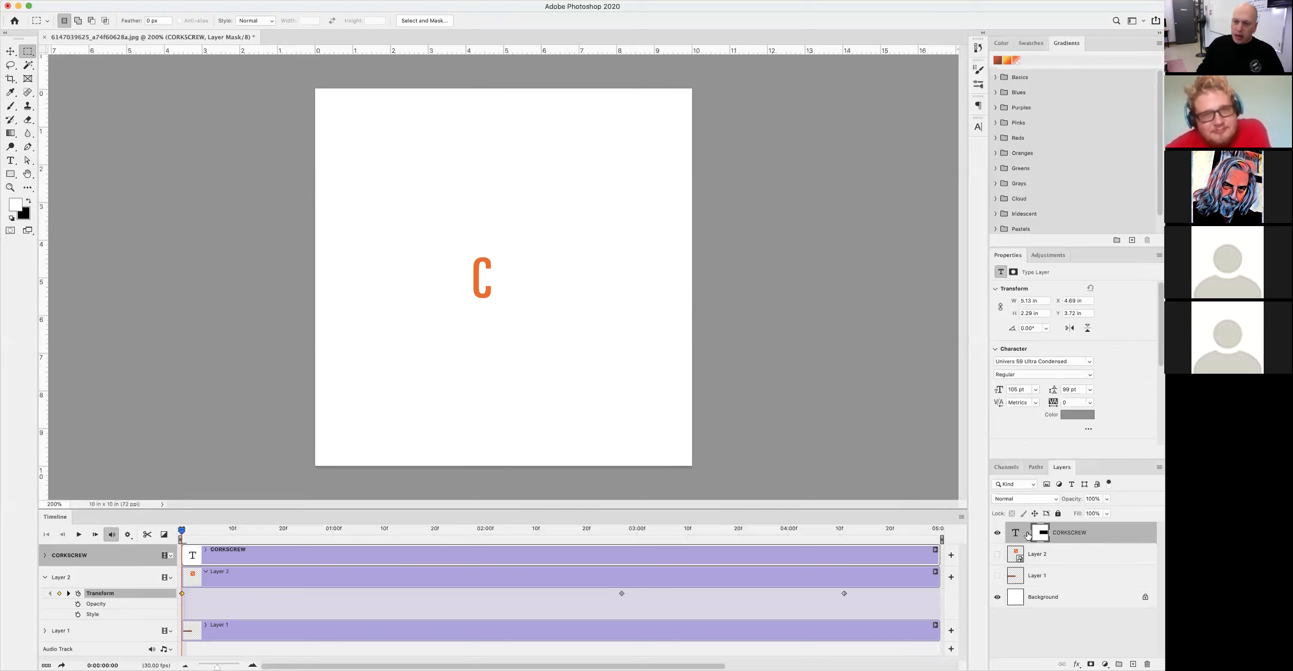
pyautogui.click(1035, 535)
pyautogui.press('v')
pyautogui.moveTo(595, 306); pyautogui.dragTo(565, 319)
# Extend the mask's hidden area with a rectangular selection over the exposed end of the W, then deselect
pyautogui.click(26, 51)
pyautogui.moveTo(574, 219); pyautogui.dragTo(687, 325)
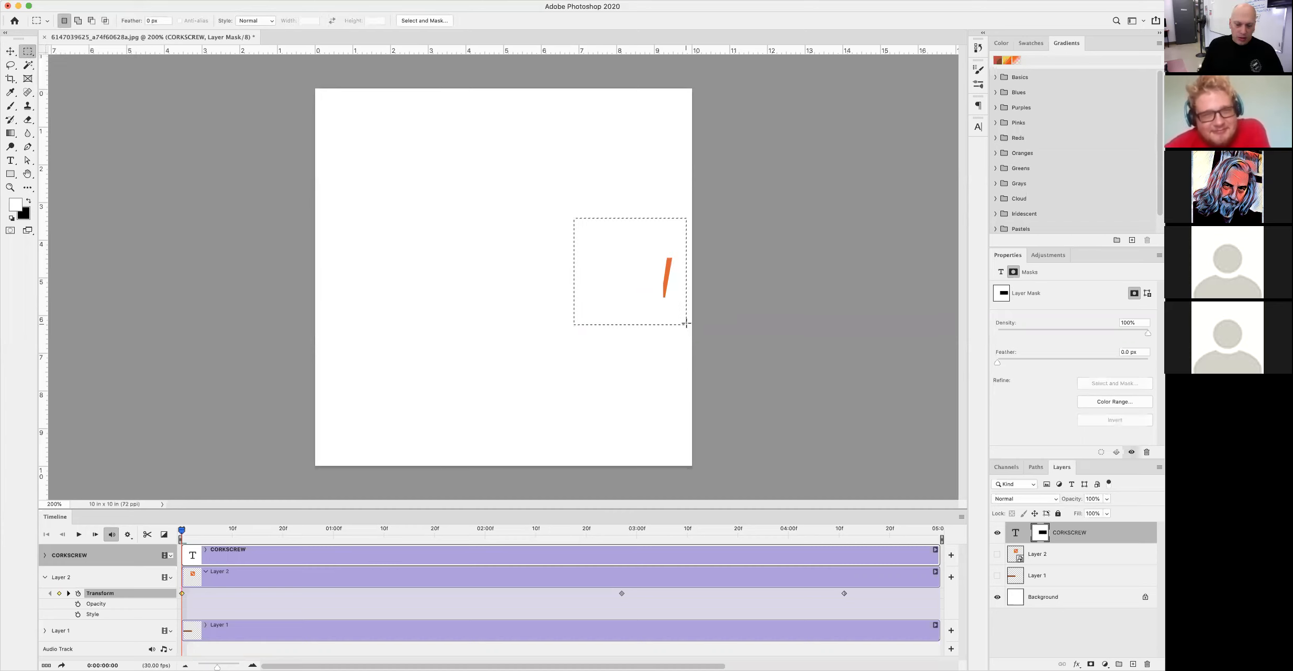
pyautogui.press('BackSpace')
pyautogui.click(719, 327)
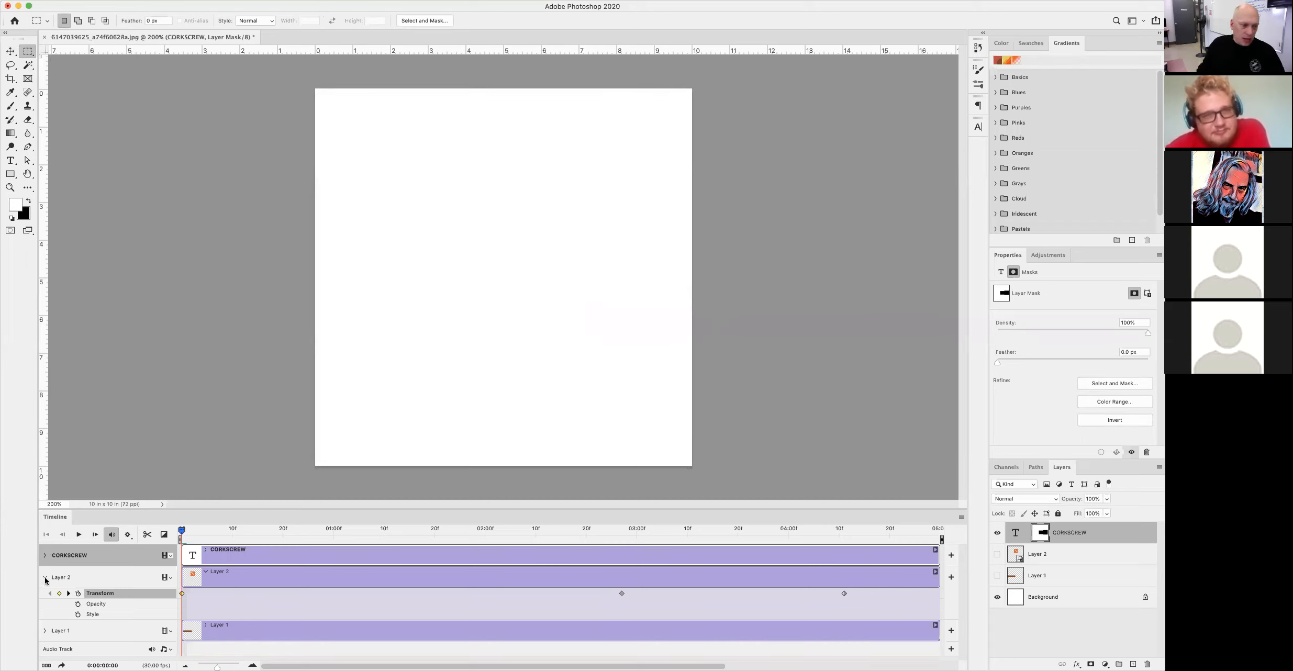
# Collapse Layer 2's track, expand the CORKSCREW layer's keyframe properties, and make the timeline panel taller
pyautogui.click(45, 577)
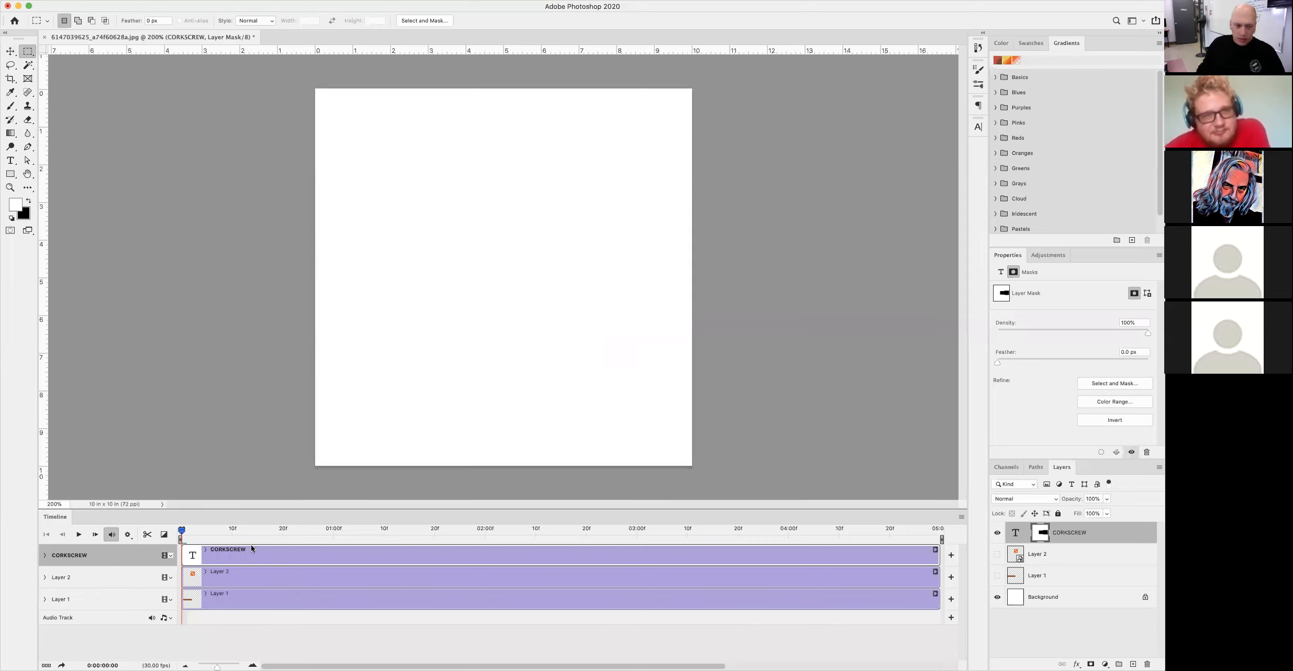
pyautogui.click(45, 557)
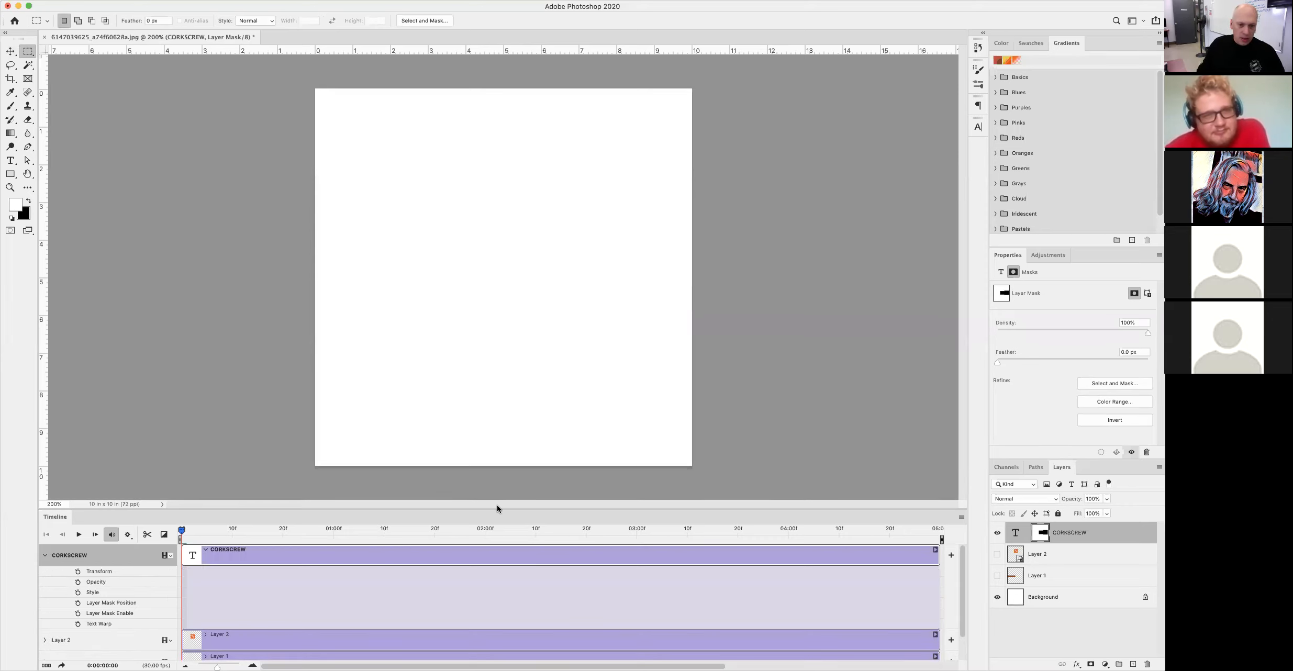
pyautogui.moveTo(489, 509); pyautogui.dragTo(479, 424)
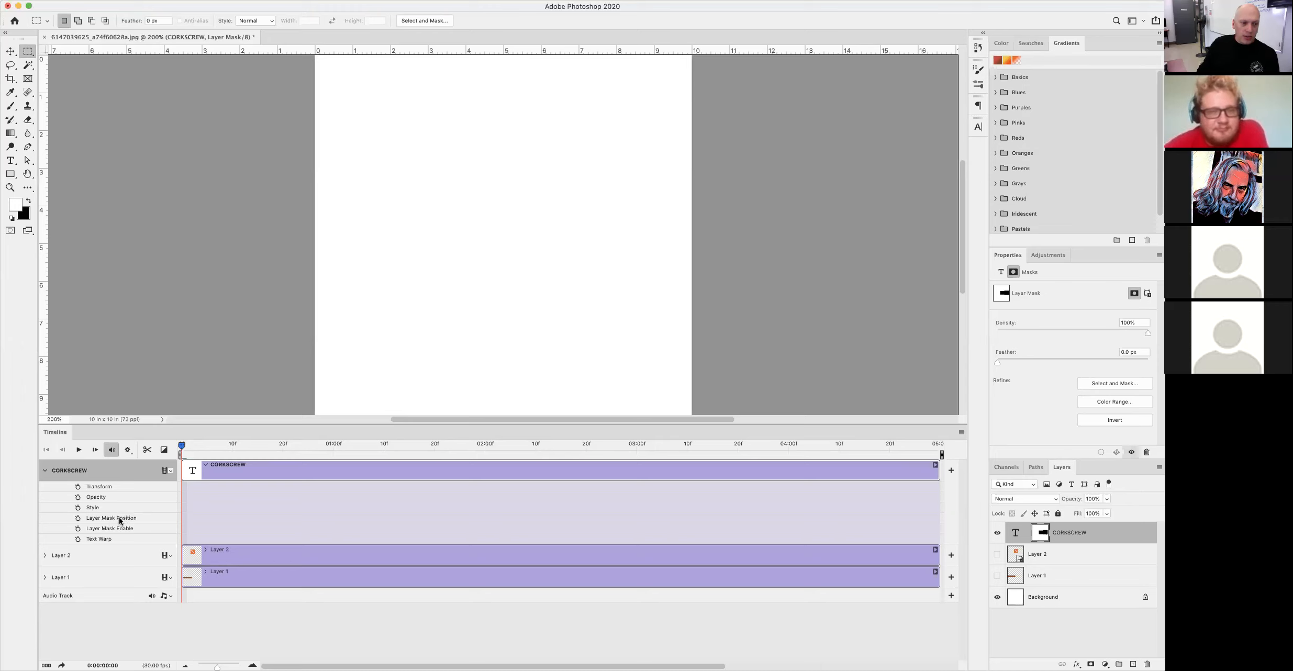
# Keyframe the CORKSCREW layer's mask position at the start, then near the timeline's end move the mask right to uncover the whole word
pyautogui.click(78, 519)
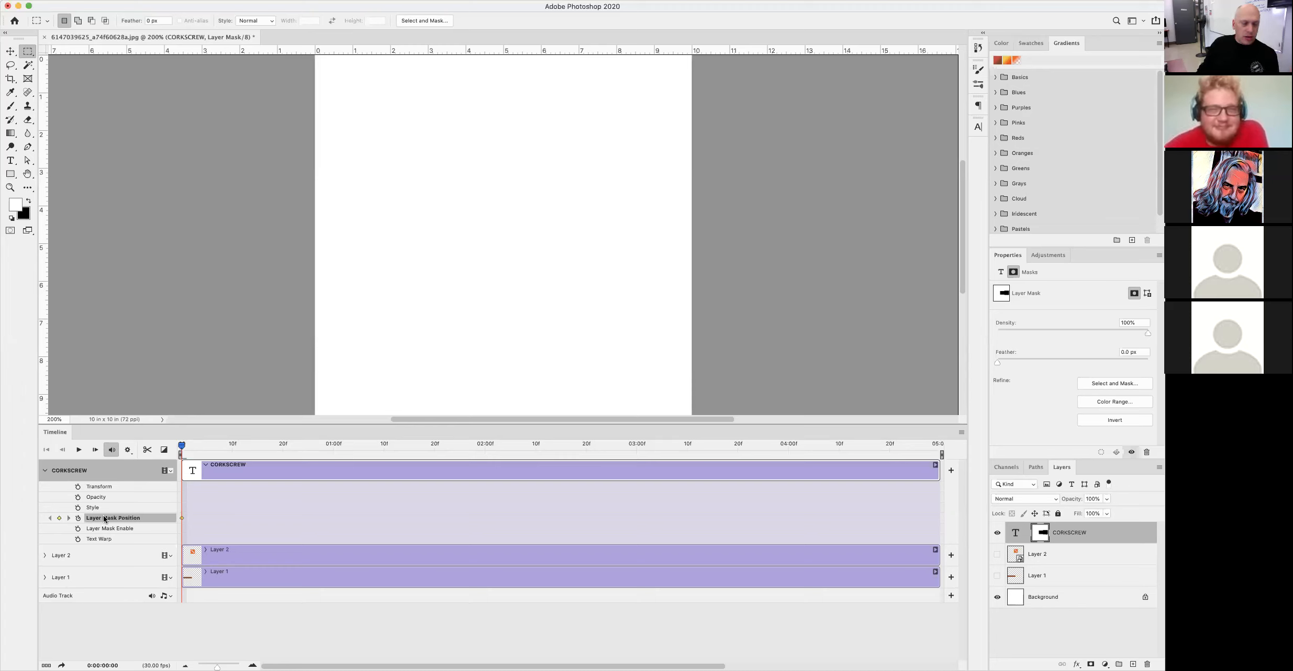
pyautogui.moveTo(183, 449); pyautogui.dragTo(935, 448)
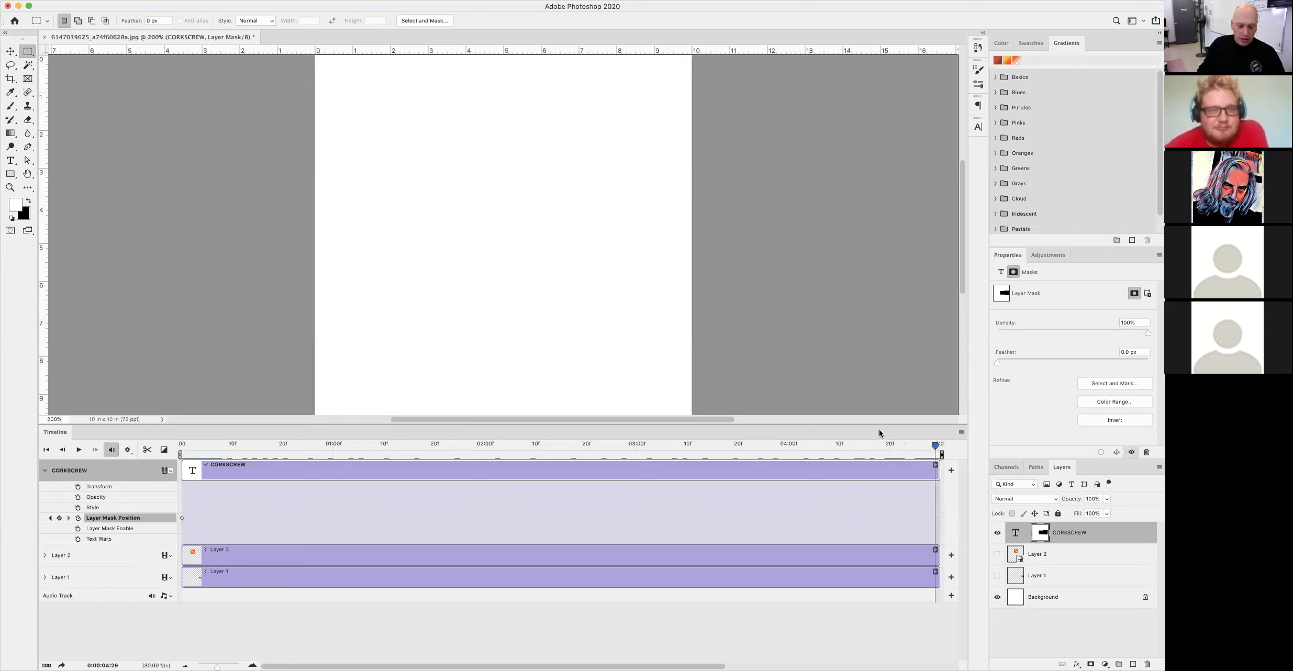
pyautogui.click(10, 51)
pyautogui.moveTo(554, 225); pyautogui.dragTo(749, 223)
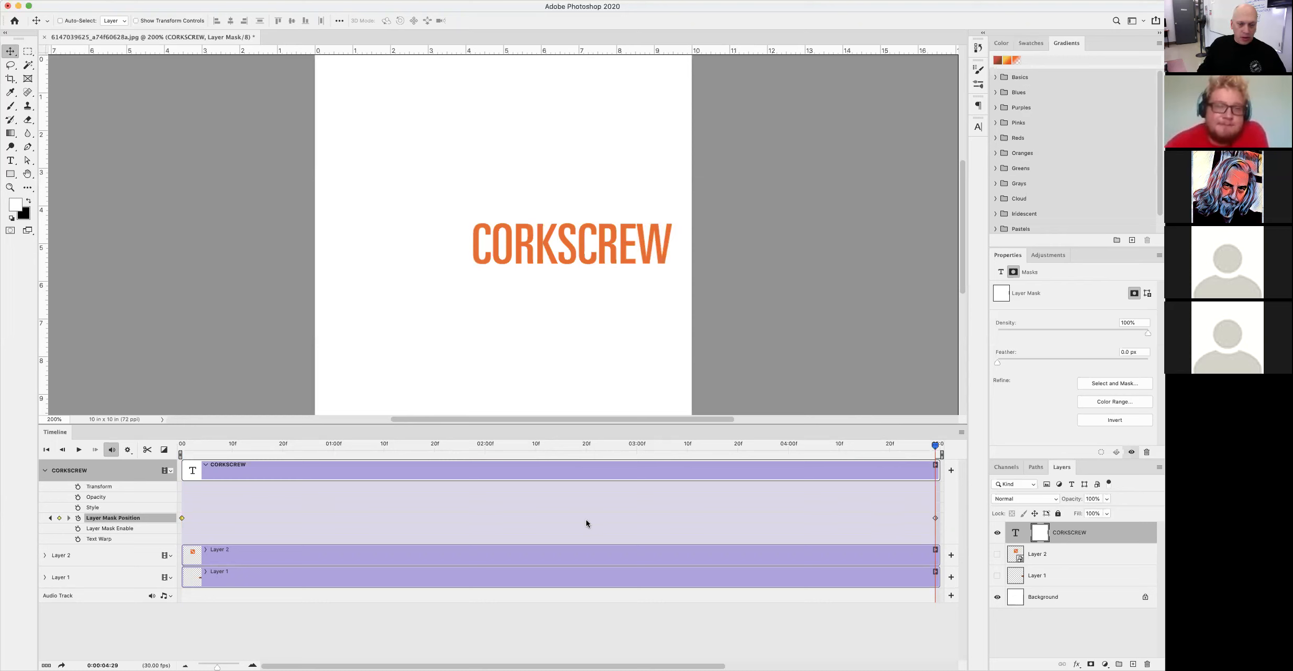
# Make Layer 2 visible and play the combined animation from the first frame, then stop playback
pyautogui.moveTo(935, 446); pyautogui.dragTo(181, 448)
pyautogui.click(998, 555)
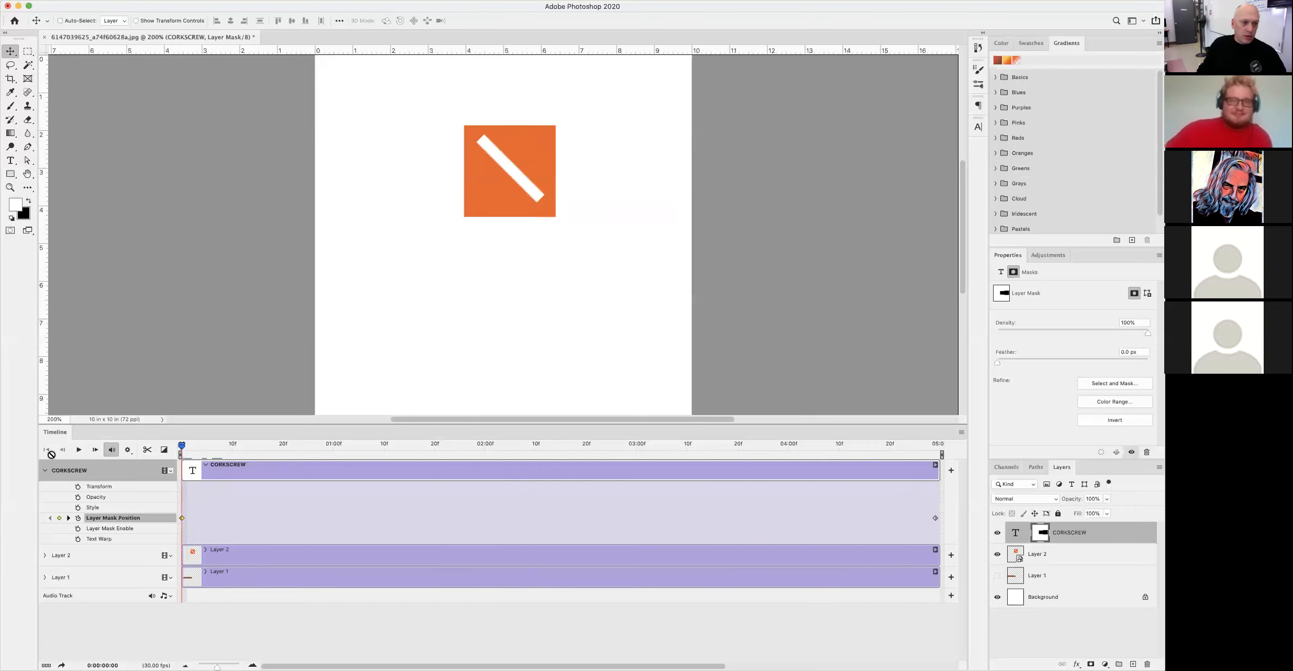
pyautogui.click(78, 449)
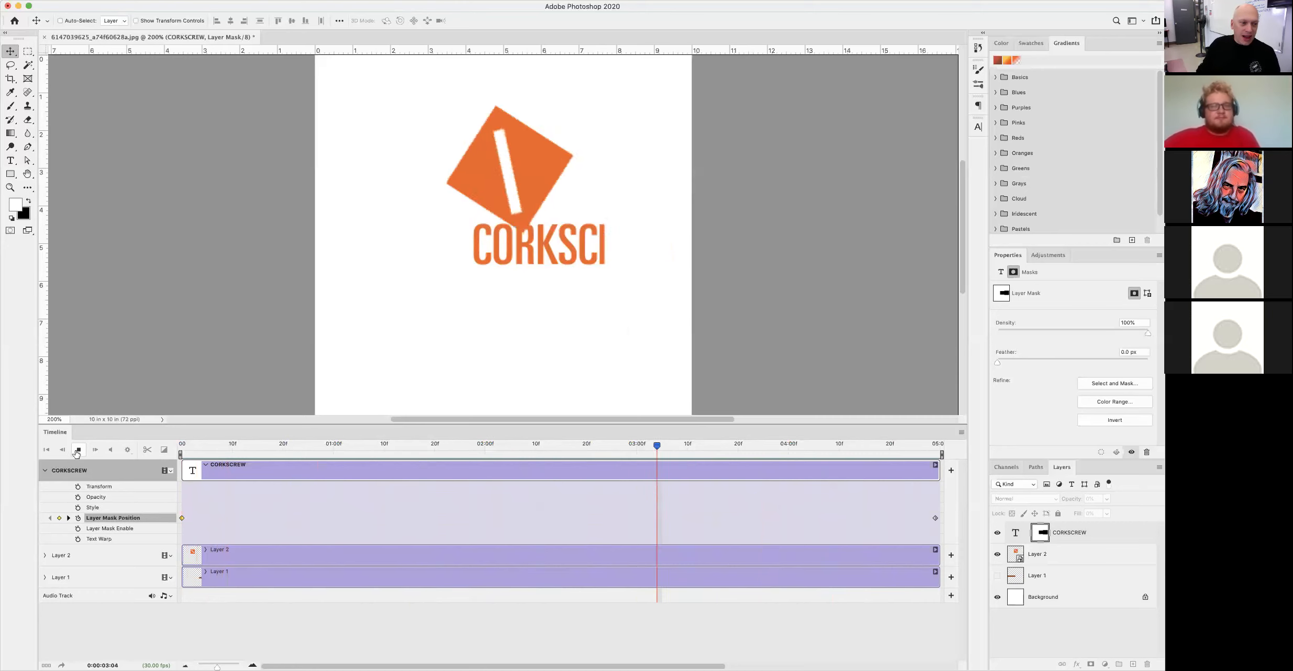
pyautogui.press('space')
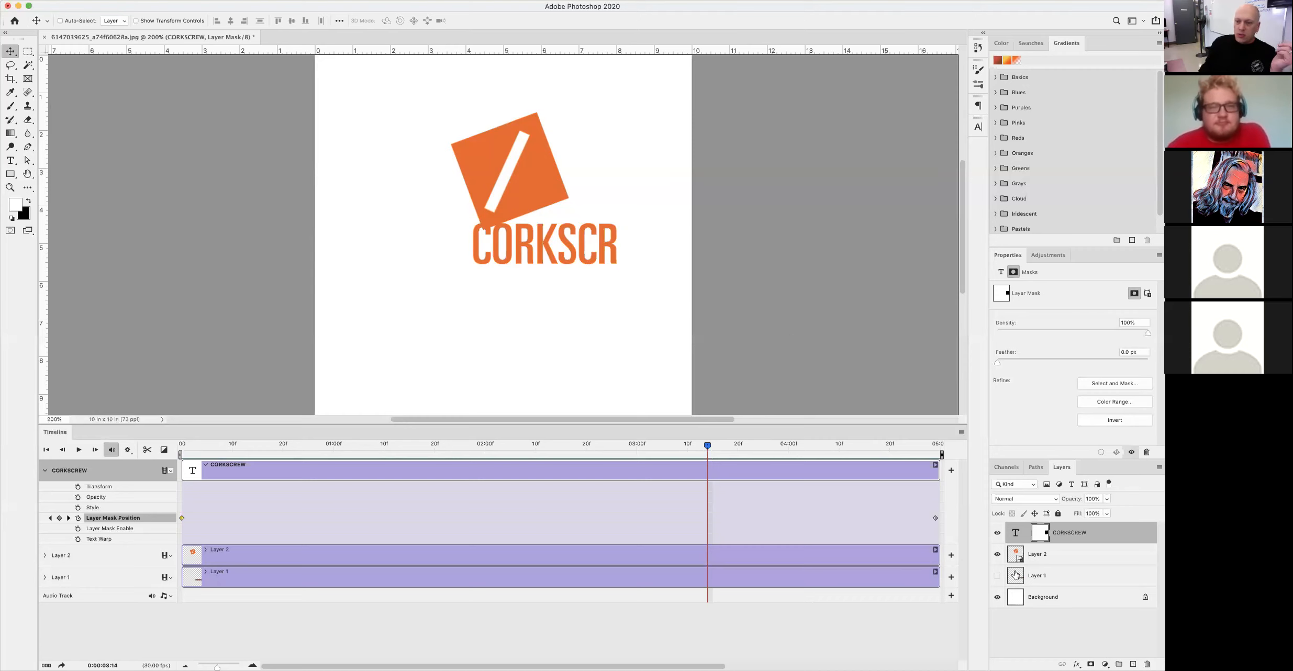
# At the first frame, move Layer 2's orange square left and down, then scale it to about 1.47 in wide, at about X 1.04 in
pyautogui.moveTo(699, 453); pyautogui.dragTo(182, 447)
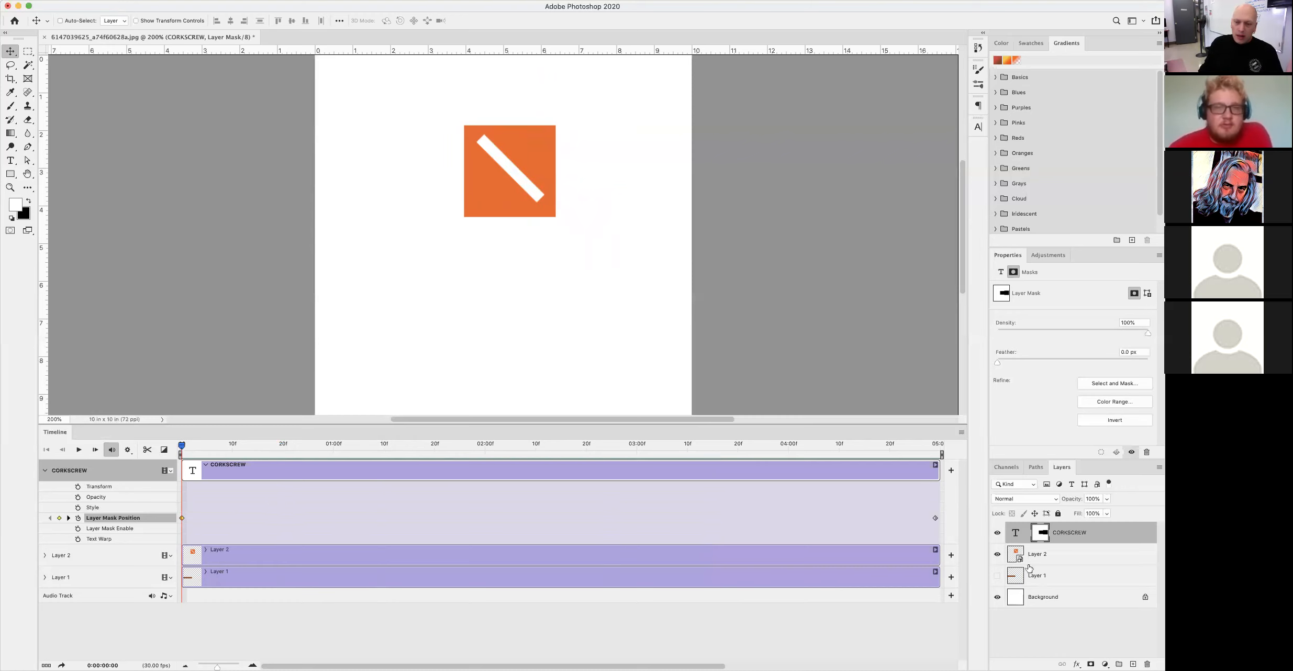
pyautogui.click(1015, 556)
pyautogui.moveTo(542, 169); pyautogui.dragTo(432, 216)
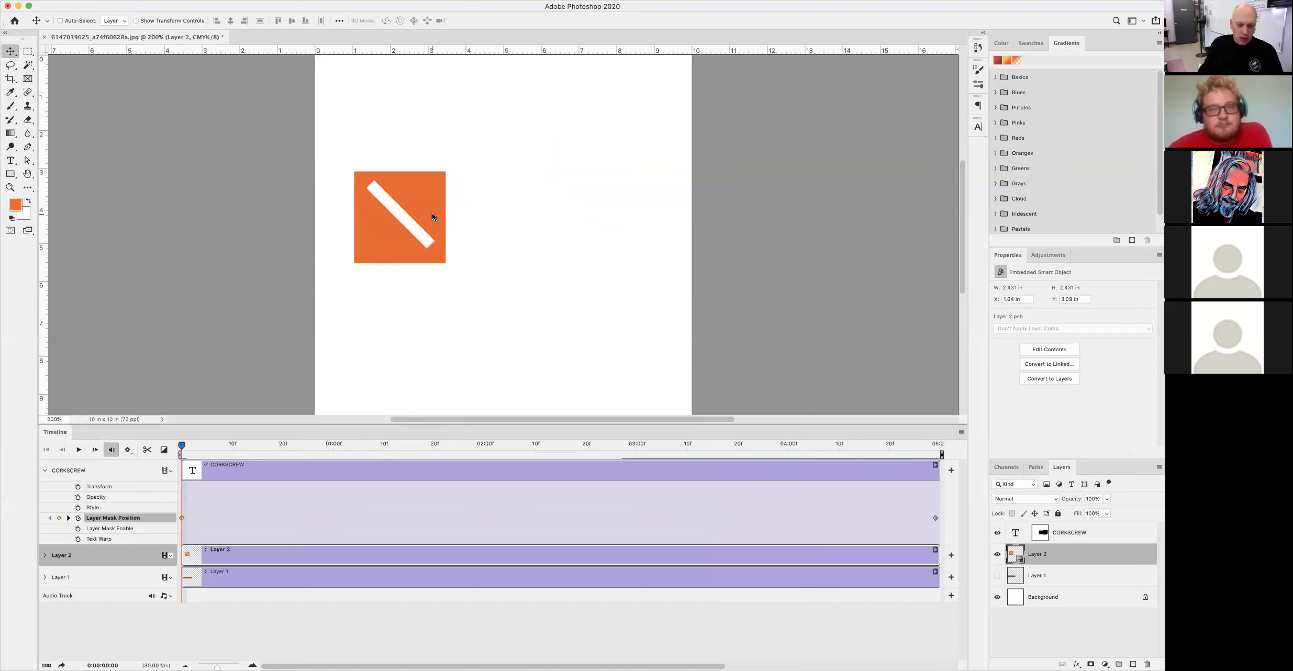
pyautogui.press('super')
pyautogui.press('super+t')
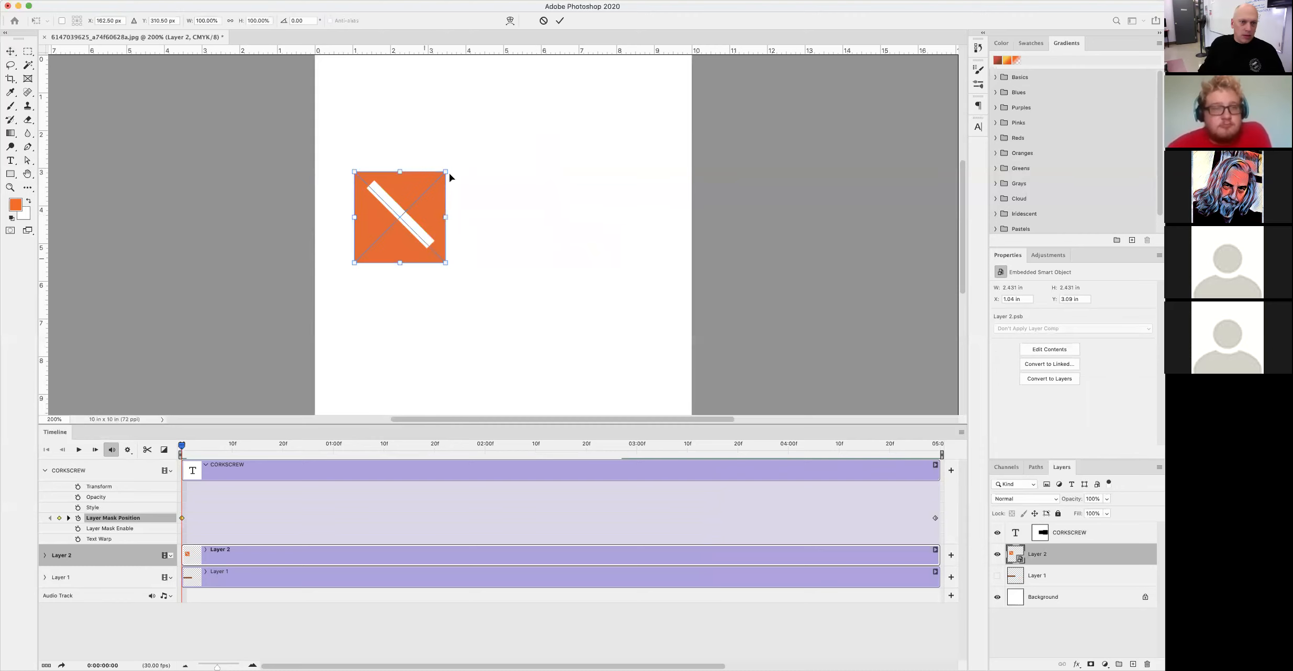
pyautogui.moveTo(446, 171); pyautogui.dragTo(409, 208)
pyautogui.press('Return')
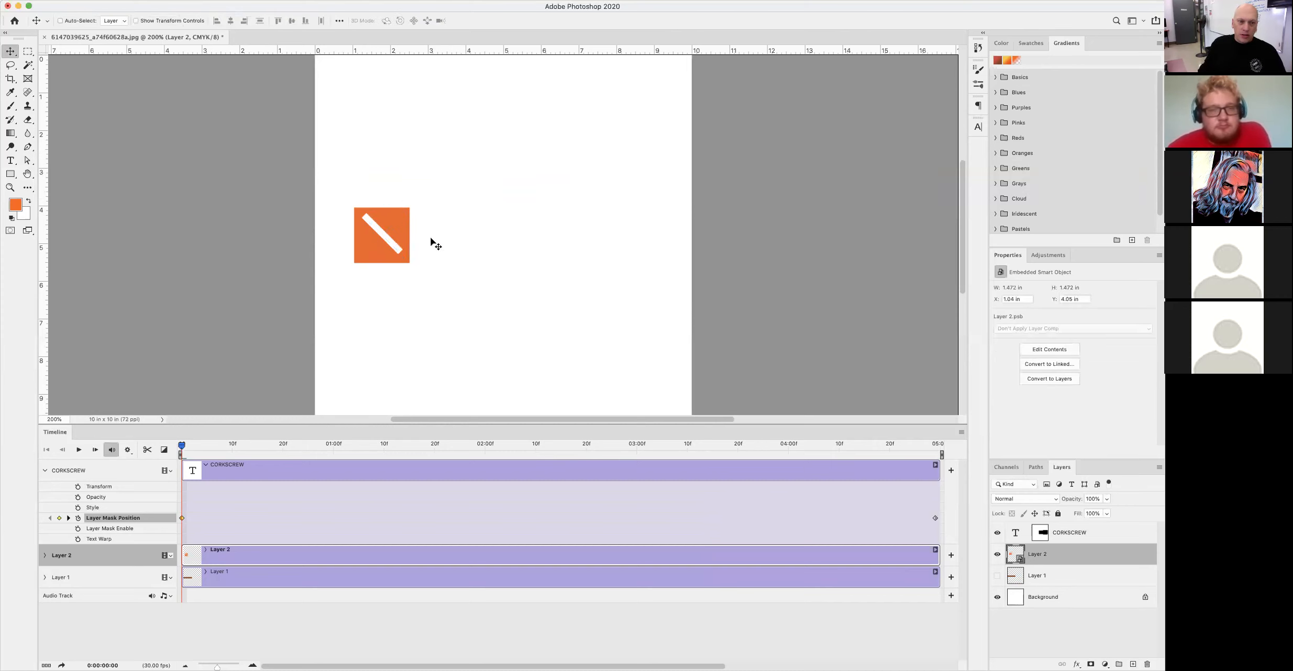
# Scrub through the timeline and play the animation from the start to check the square's new starting position and size
pyautogui.moveTo(182, 446); pyautogui.dragTo(924, 466)
pyautogui.moveTo(797, 475); pyautogui.dragTo(30, 484)
pyautogui.click(79, 450)
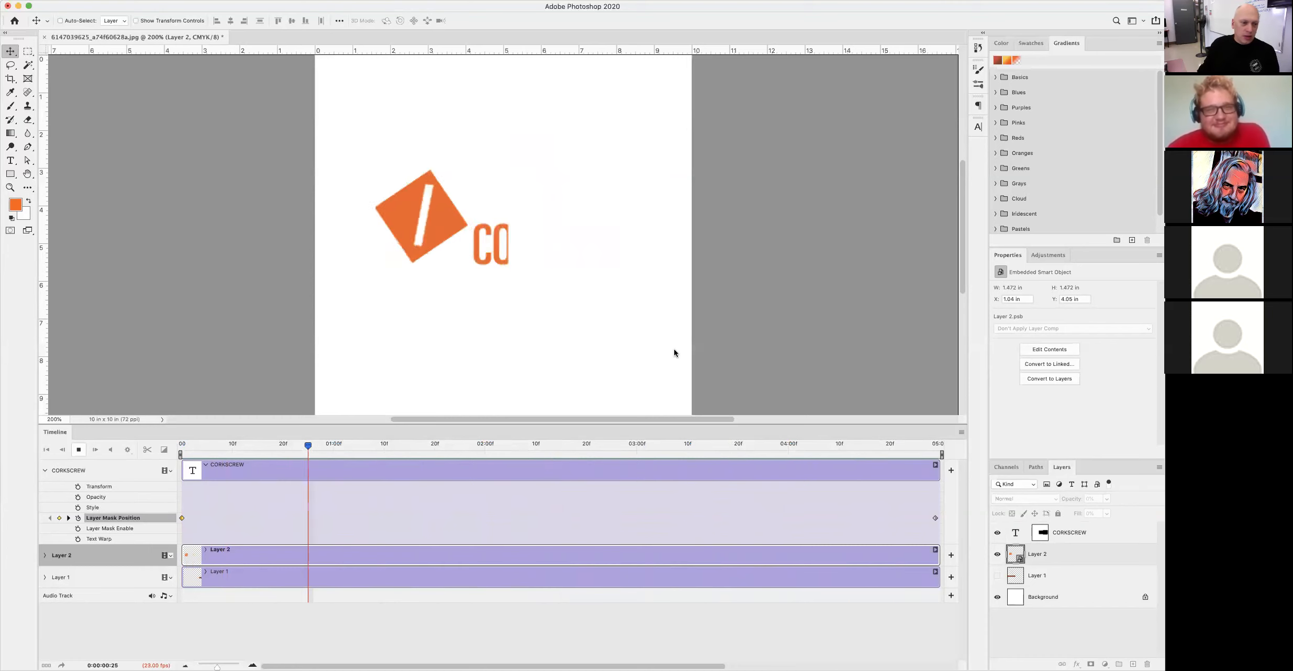
pyautogui.press('space')
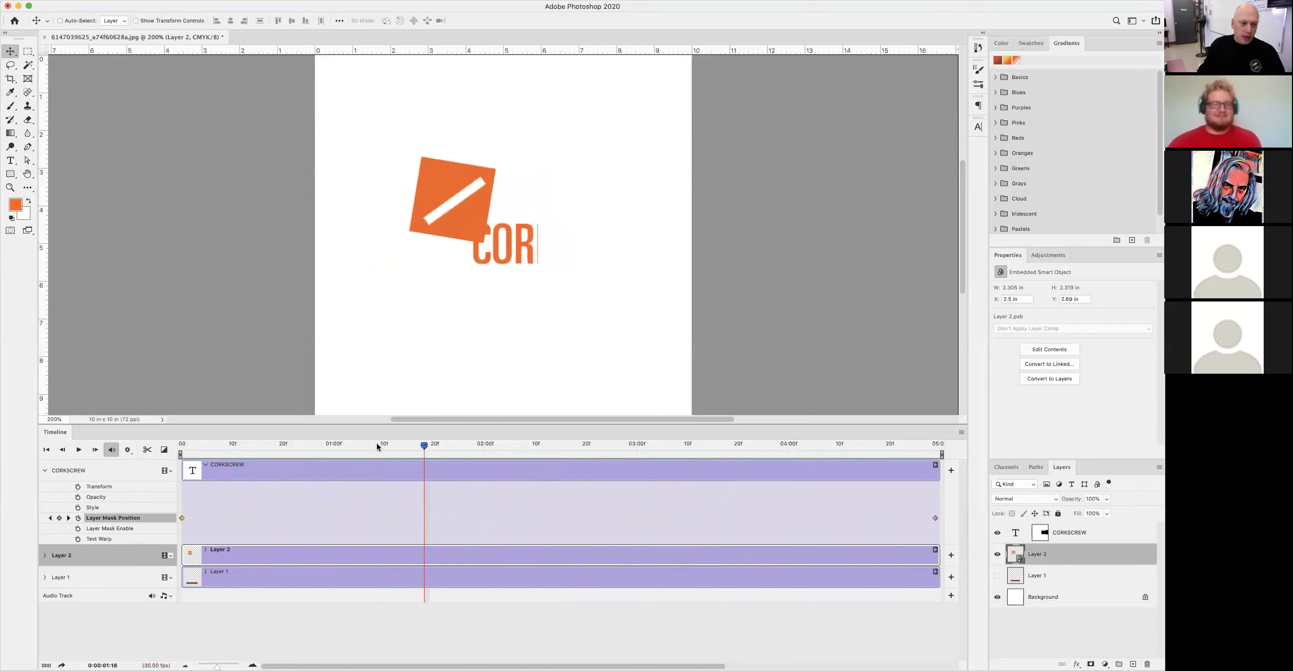
# Collapse the CORKSCREW track, expand Layer 2's, and shift its middle Transform keyframe to the timeline's midpoint and its last one to the end
pyautogui.click(44, 470)
pyautogui.click(44, 492)
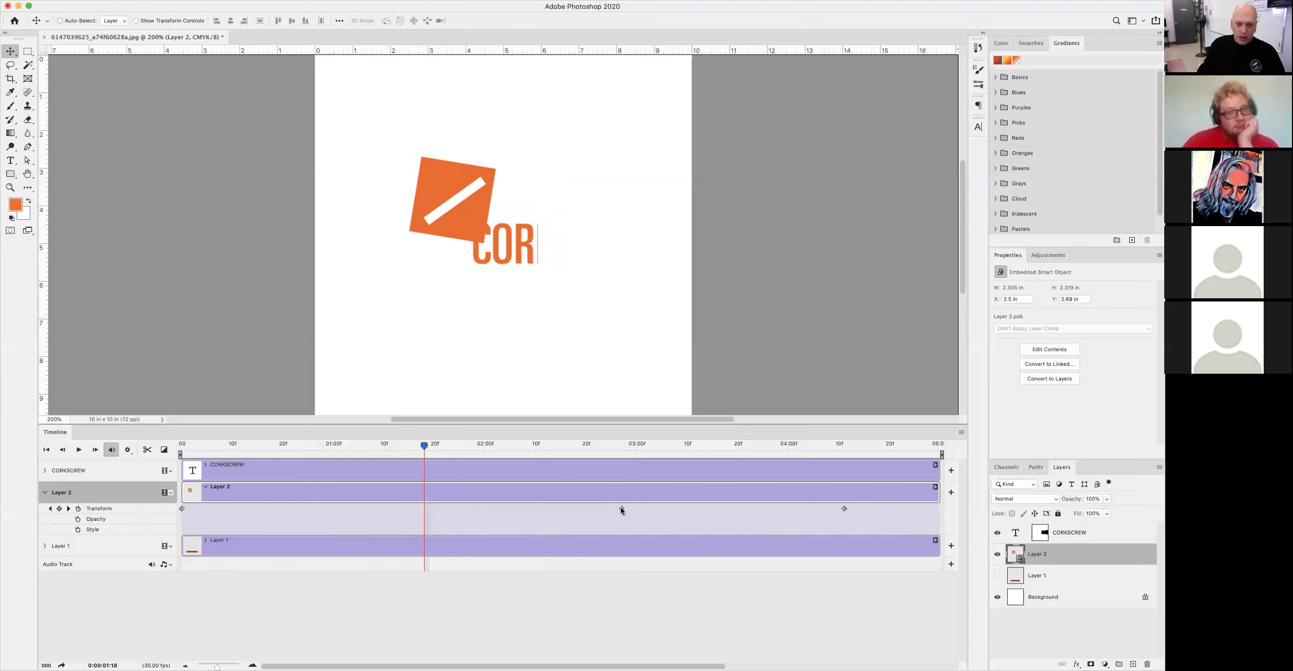
pyautogui.moveTo(621, 508); pyautogui.dragTo(571, 508)
pyautogui.moveTo(843, 509); pyautogui.dragTo(940, 508)
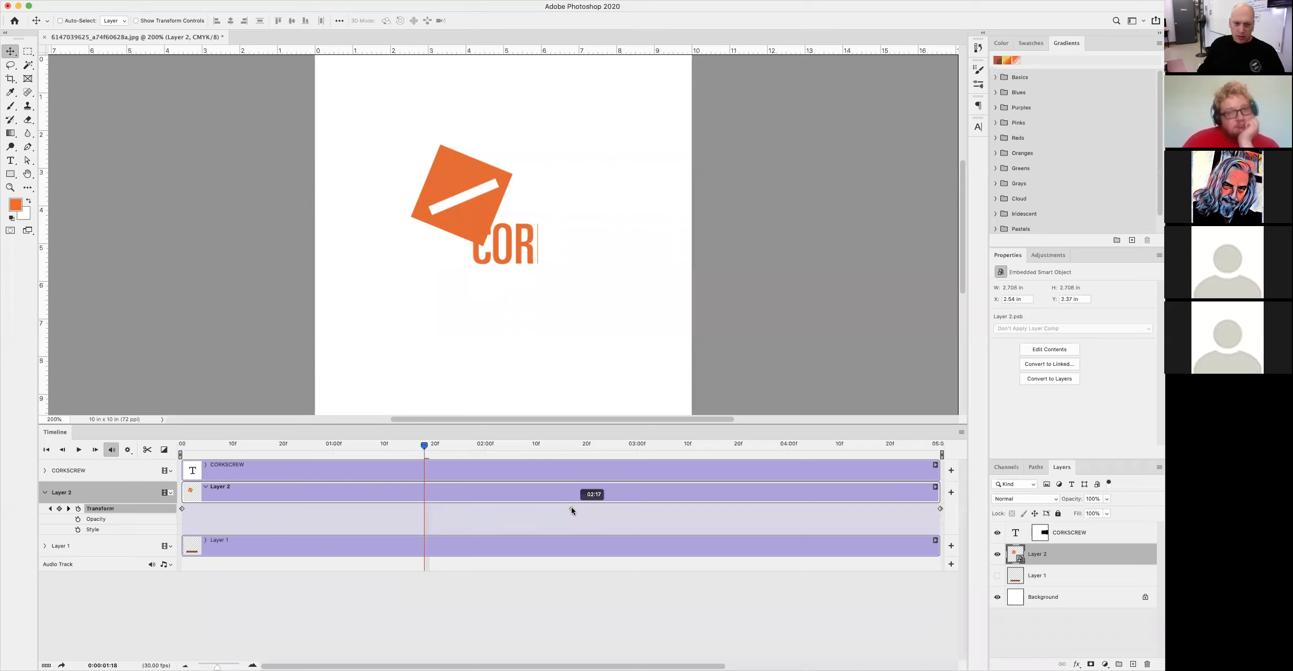
pyautogui.moveTo(571, 506); pyautogui.dragTo(561, 507)
# Play the retimed animation from the start, scrub to its end, and return to the first frame
pyautogui.moveTo(426, 448); pyautogui.dragTo(59, 444)
pyautogui.click(79, 449)
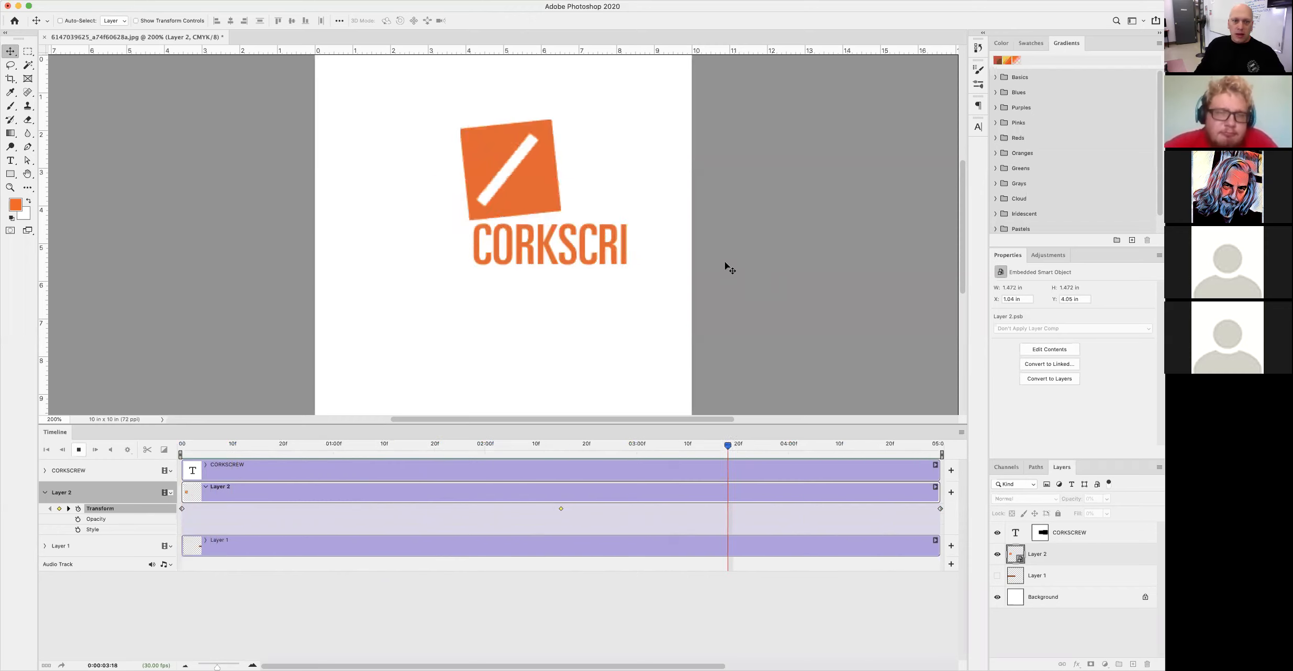
pyautogui.click(78, 451)
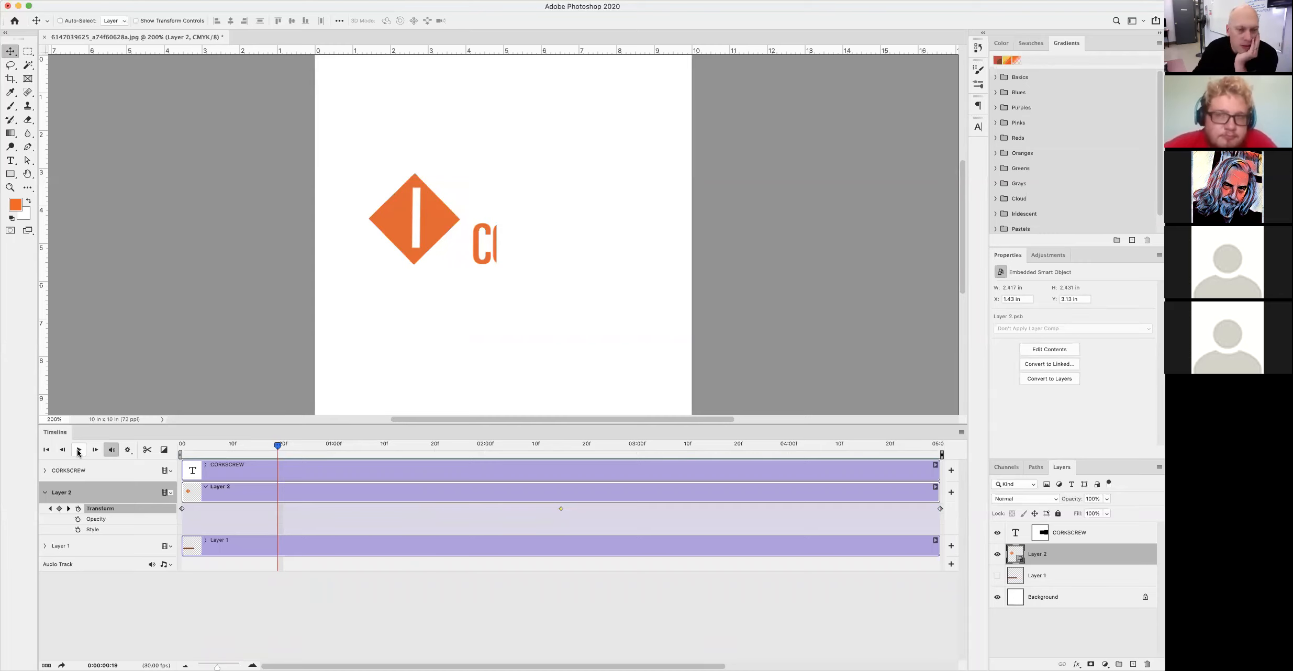
pyautogui.moveTo(276, 447); pyautogui.dragTo(760, 443)
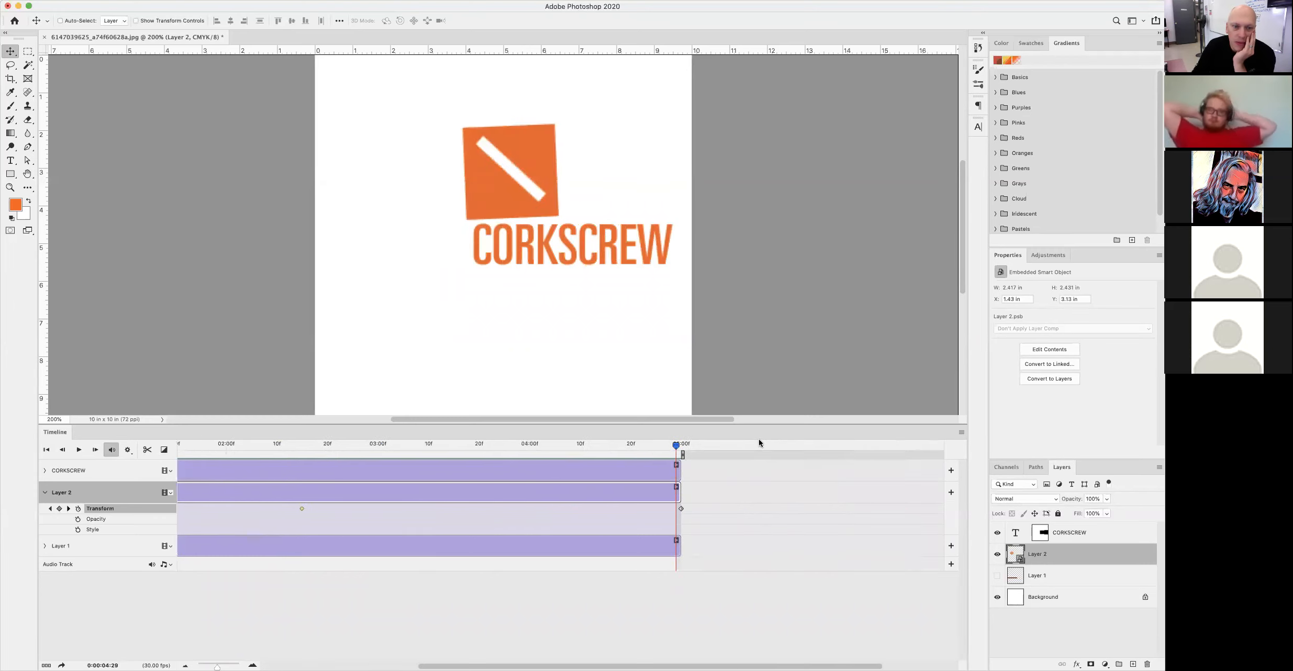
pyautogui.press('Home')
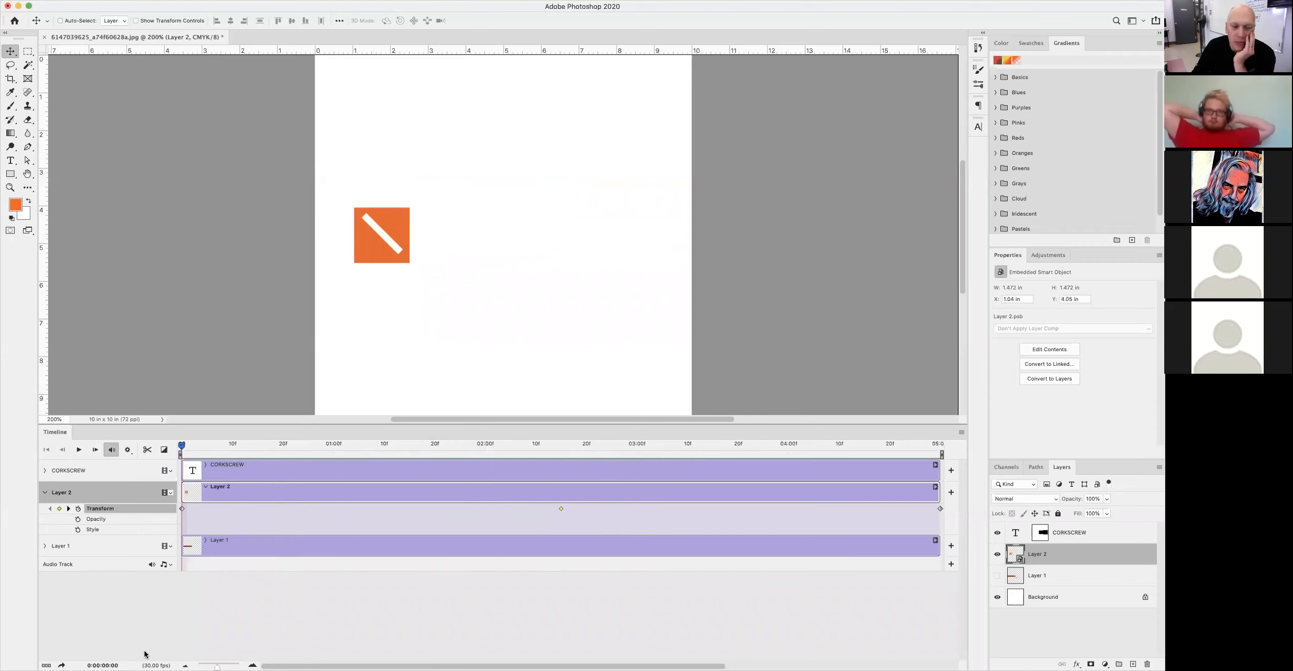